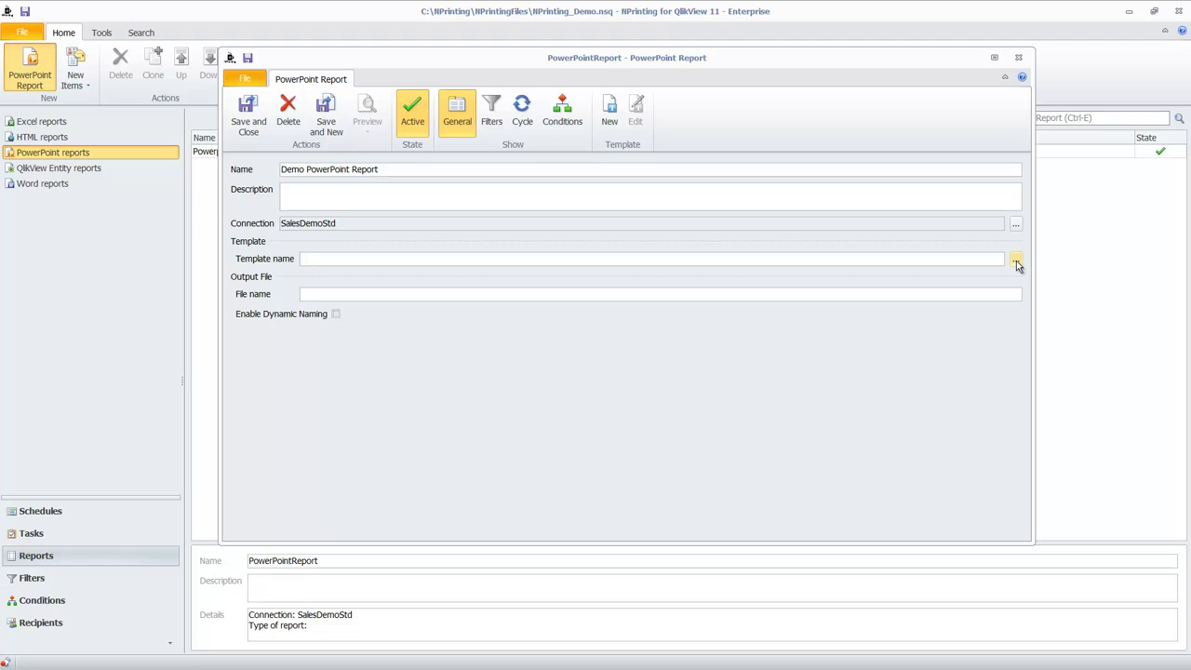
Assign PowerPoint Default Template.pptx as the Demo PowerPoint Report's template and open it for editing
{"action": "left_click", "coordinate": [1017, 260]}
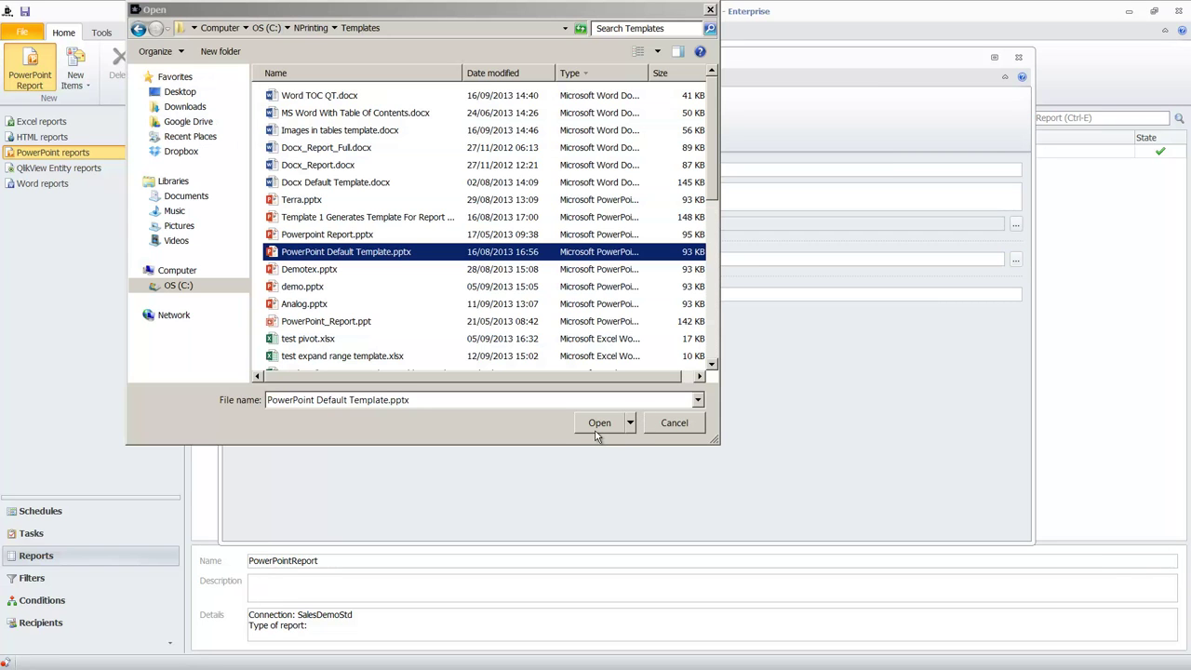
{"action": "left_click", "coordinate": [598, 423]}
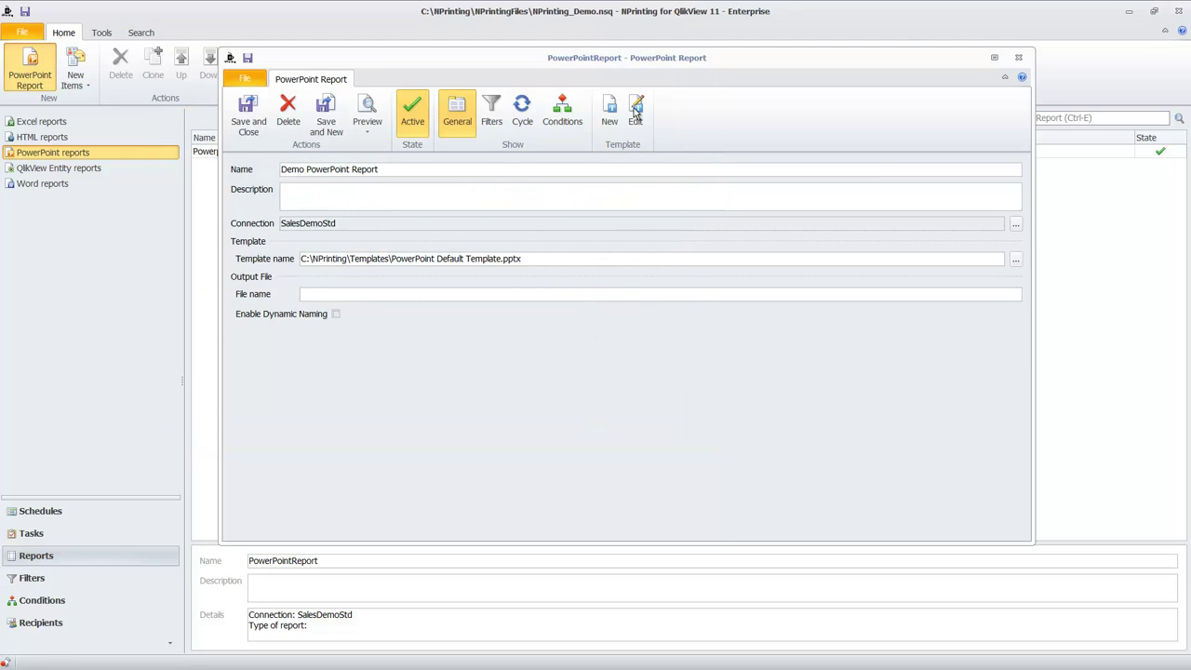
{"action": "left_click", "coordinate": [635, 110]}
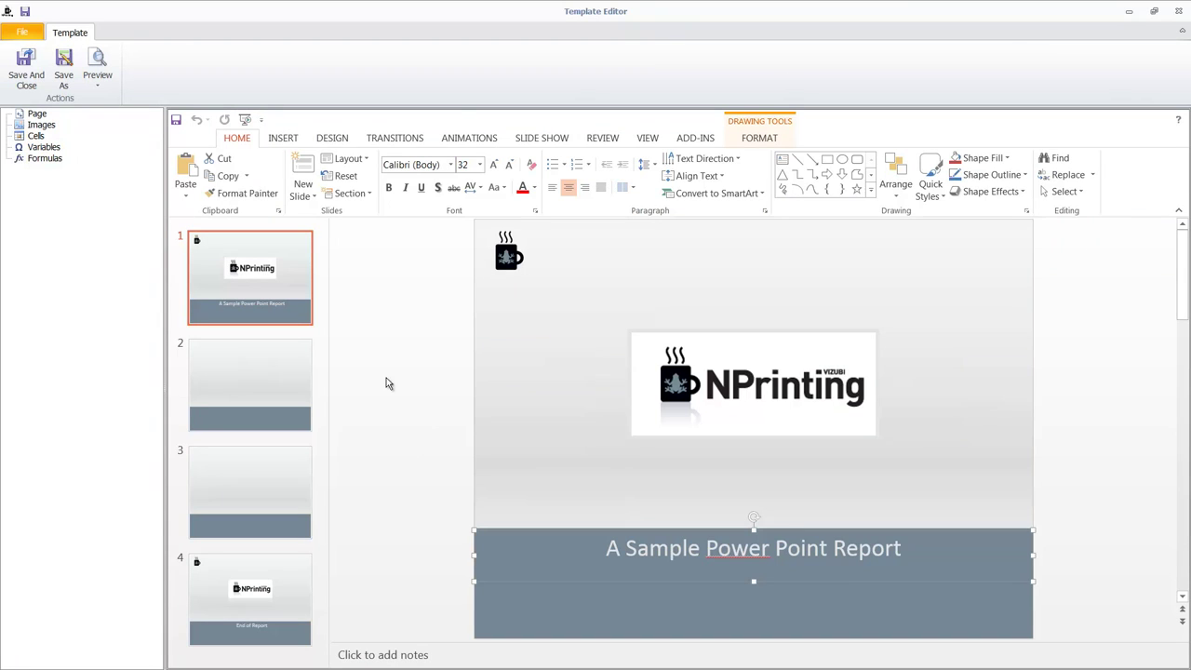
Add the QlikView objects CH187 (Sales over time) and CH212 (Over Time) to the template's Images
{"action": "right_click", "coordinate": [35, 128]}
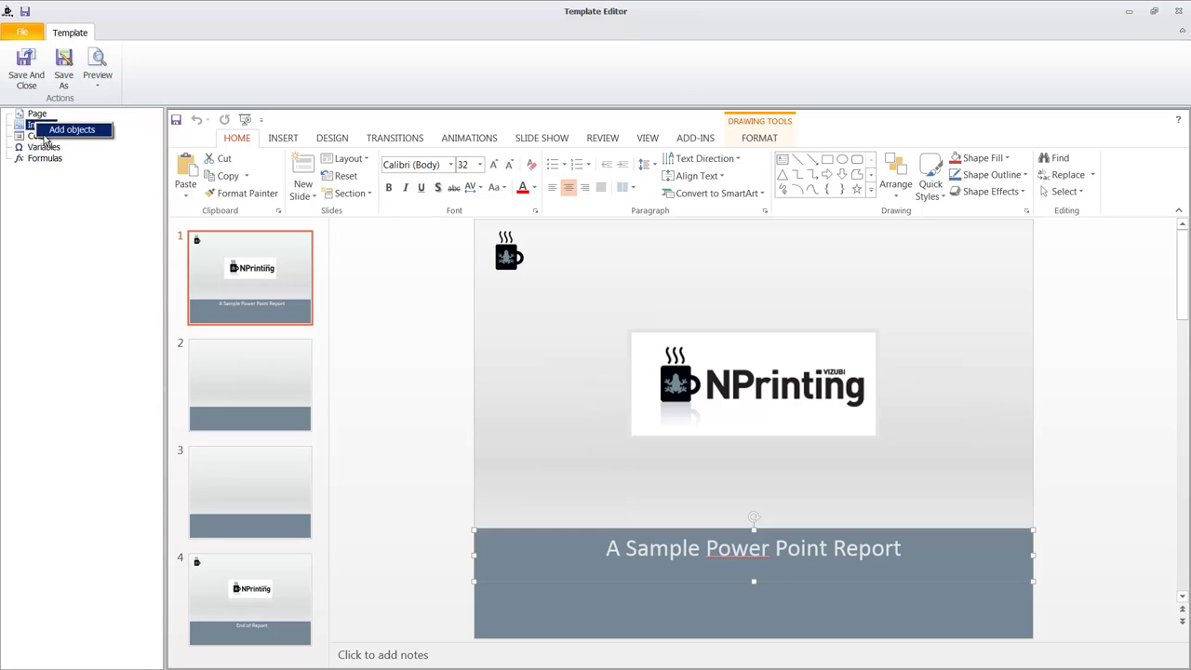
{"action": "left_click", "coordinate": [52, 130]}
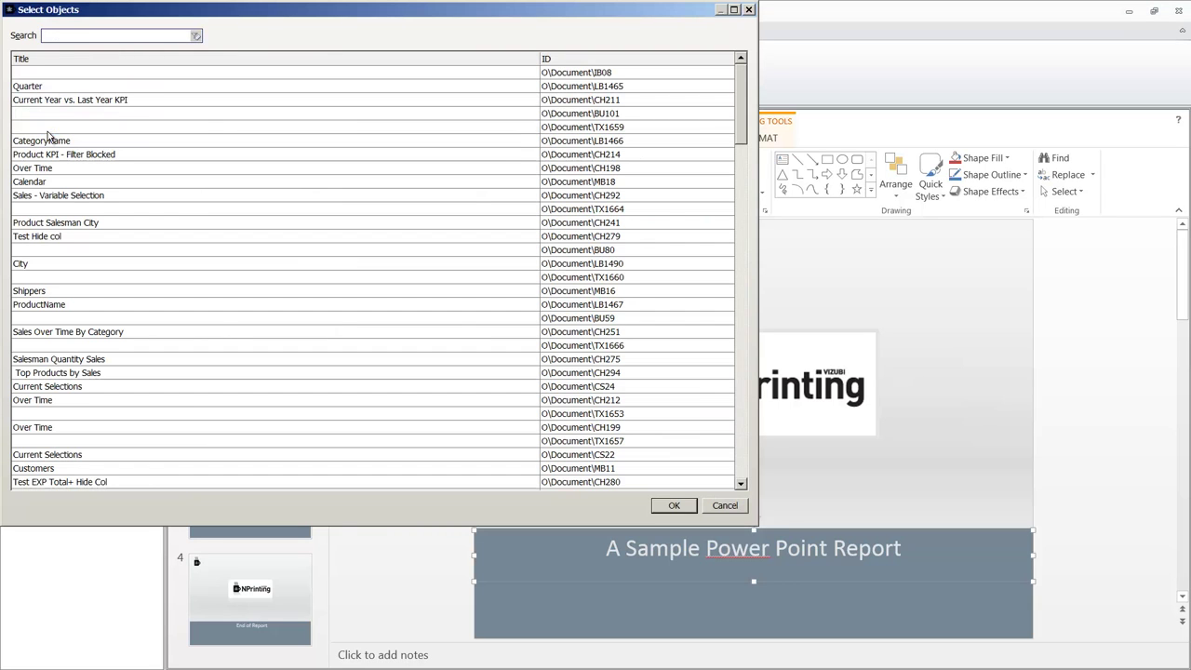
{"action": "left_click", "coordinate": [626, 58]}
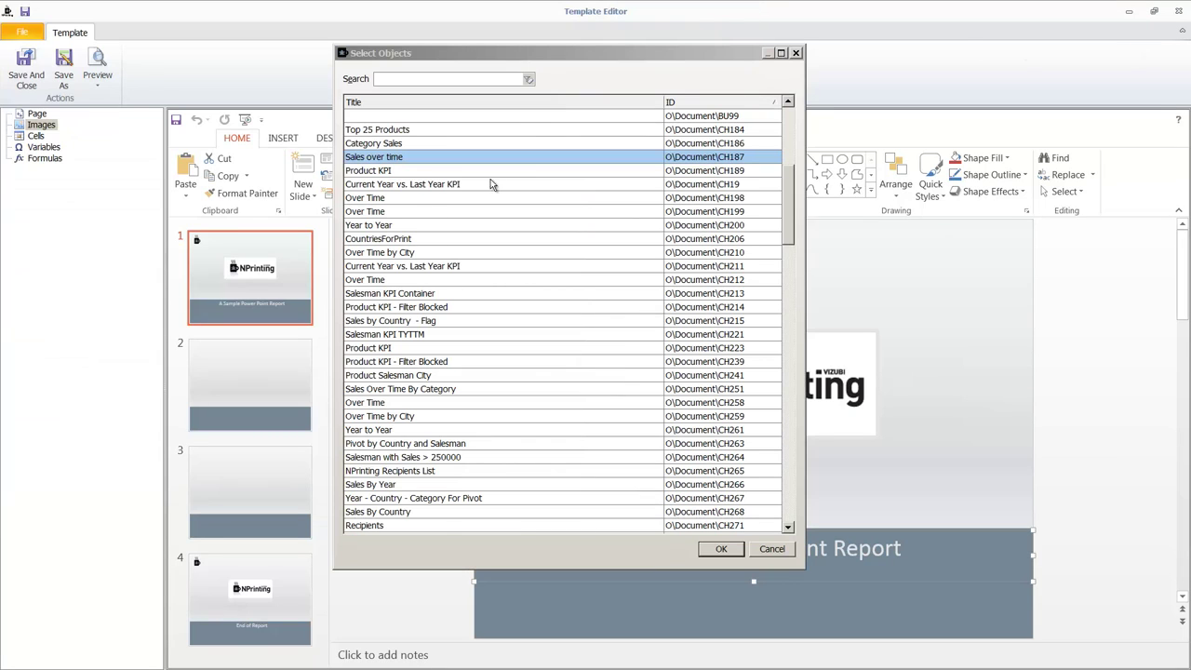
{"action": "left_click", "coordinate": [514, 156]}
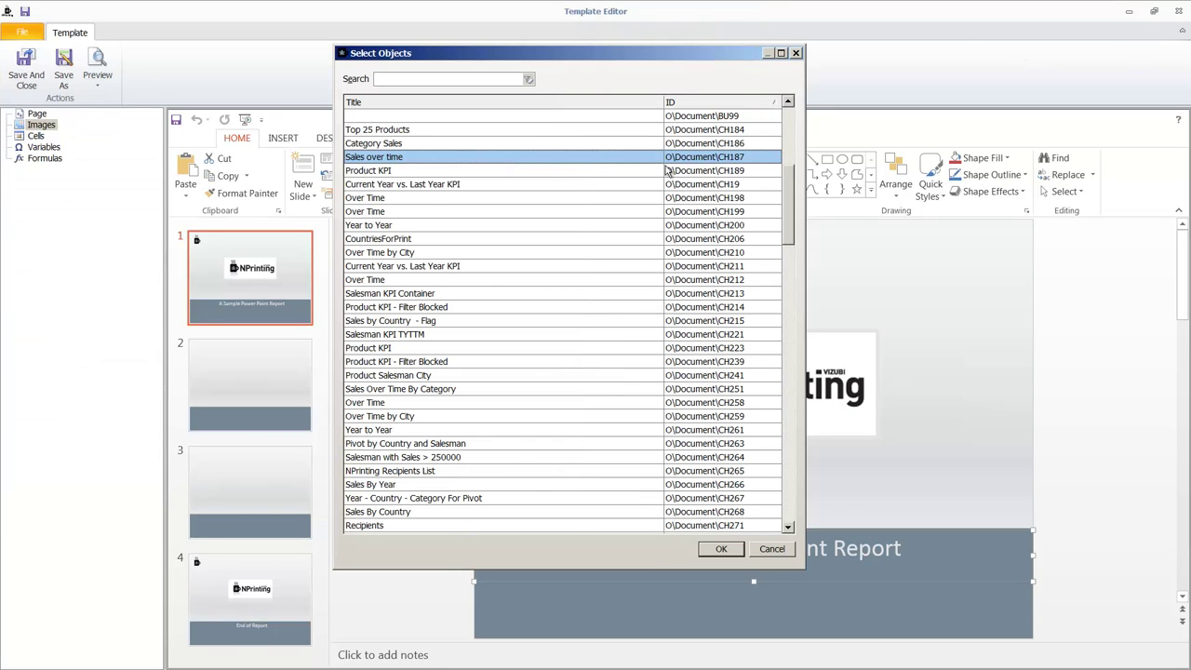
{"action": "left_click", "coordinate": [718, 281], "text": "ctrl"}
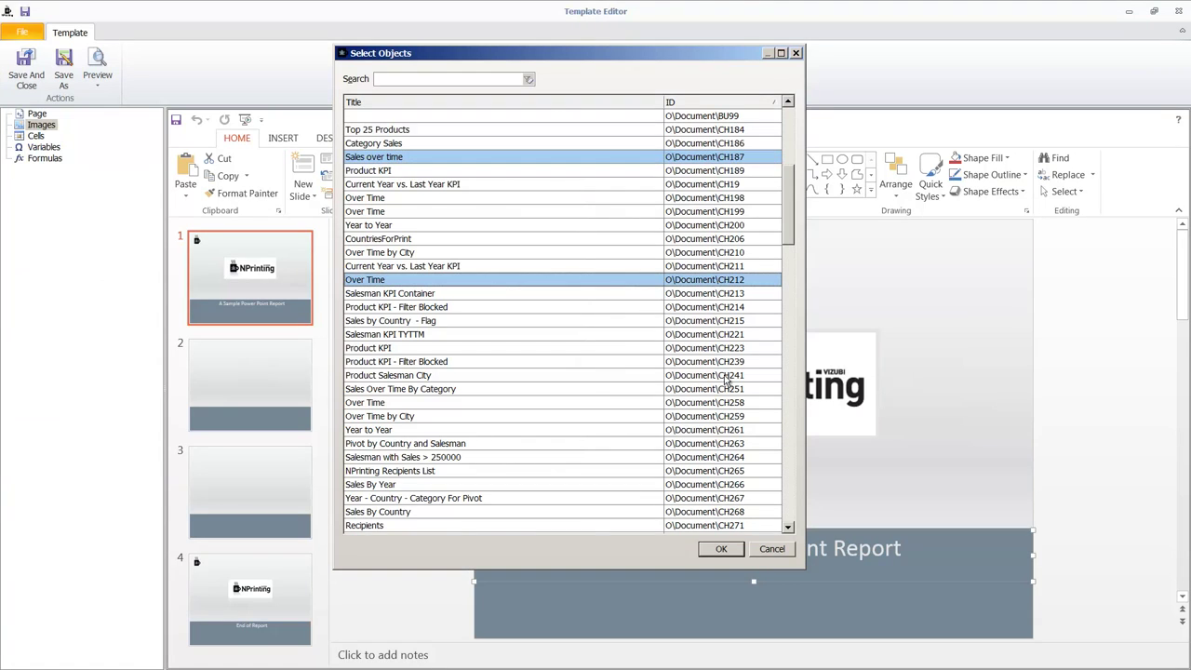
{"action": "left_click", "coordinate": [724, 550]}
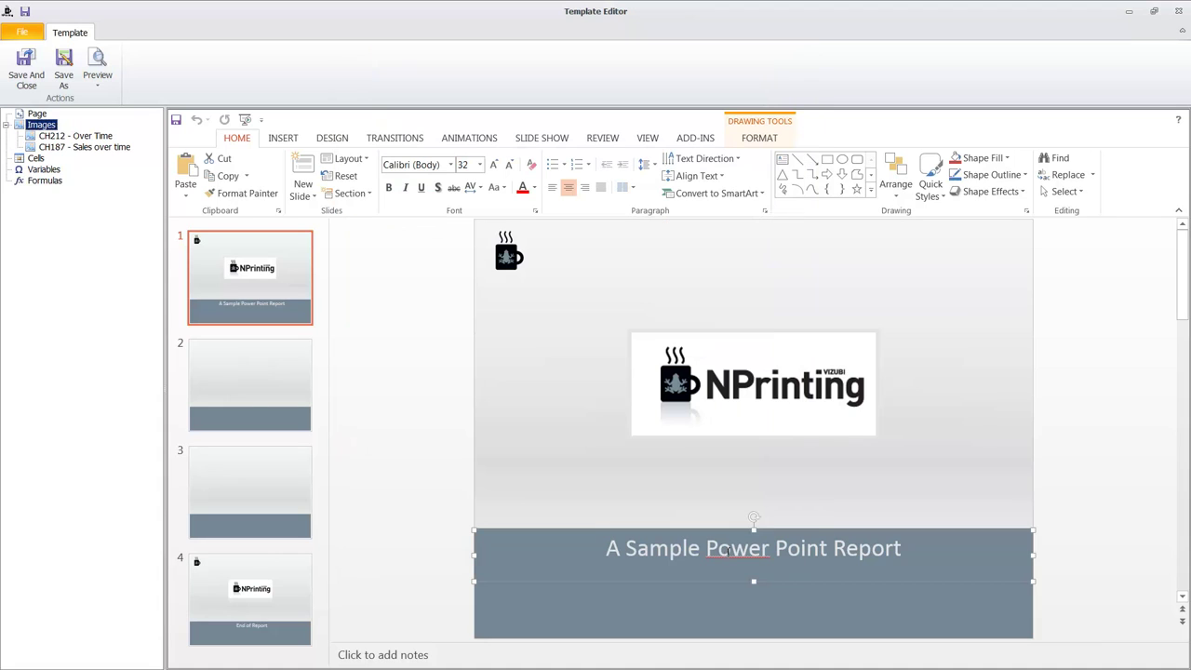
Place the CH212 - Over Time image on slide 2 and shrink it to fit above the dark band
{"action": "left_click", "coordinate": [67, 136]}
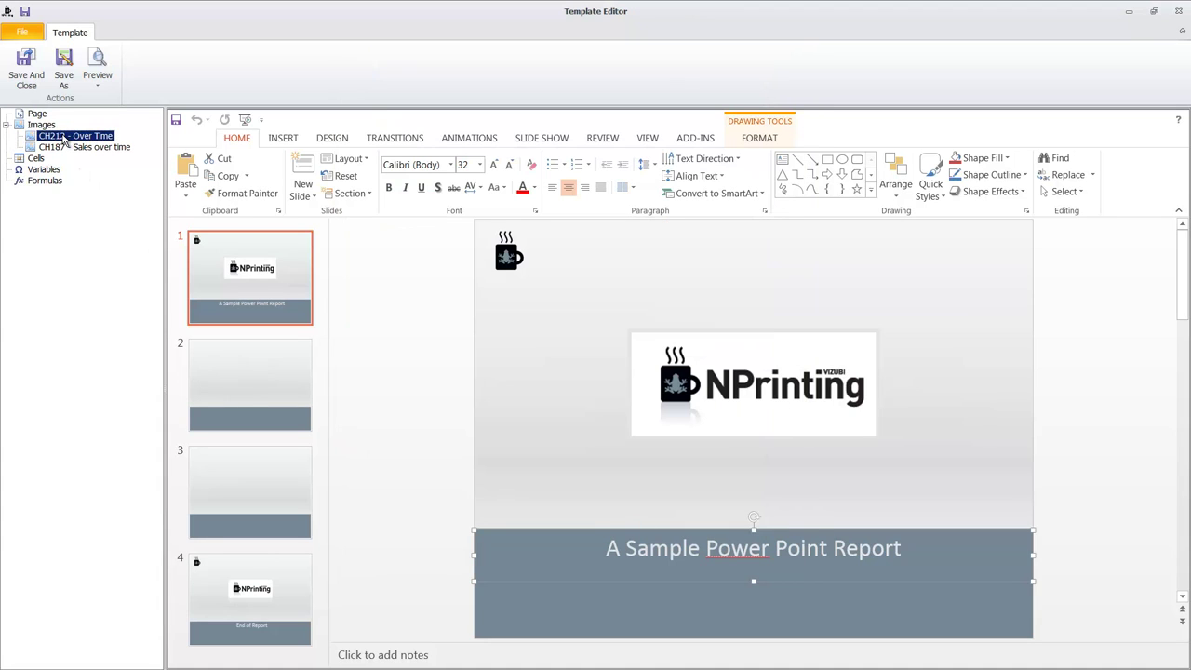
{"action": "left_click", "coordinate": [248, 389]}
{"action": "left_click", "coordinate": [248, 389]}
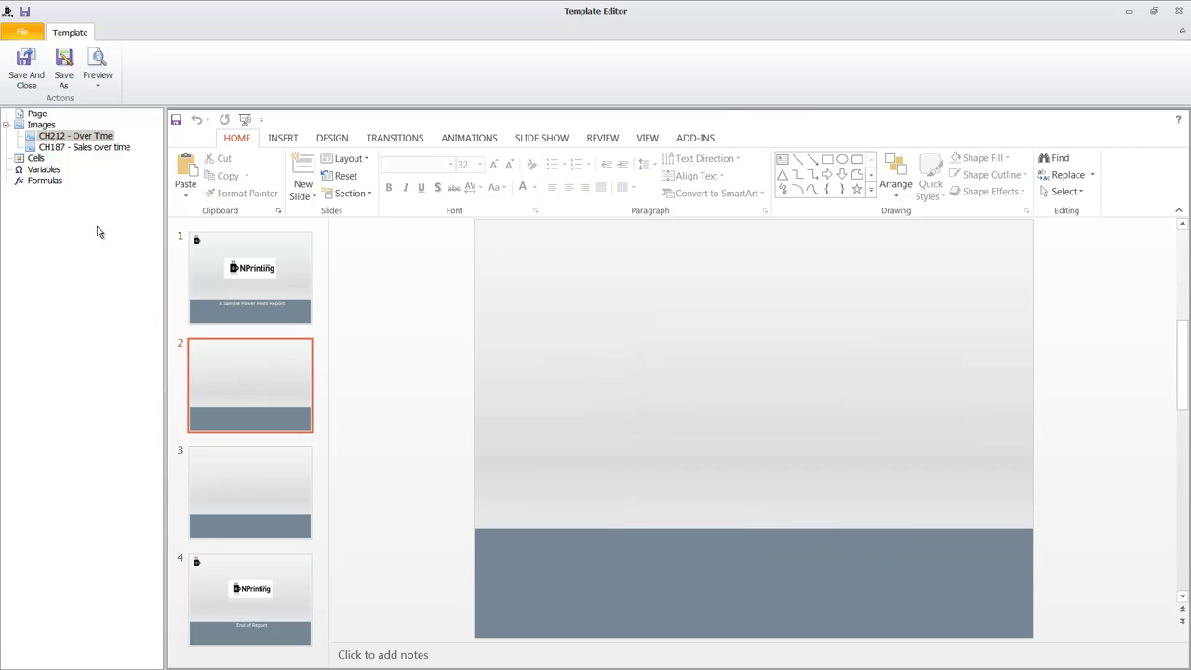
{"action": "left_click_drag", "start_coordinate": [50, 138], "coordinate": [507, 299]}
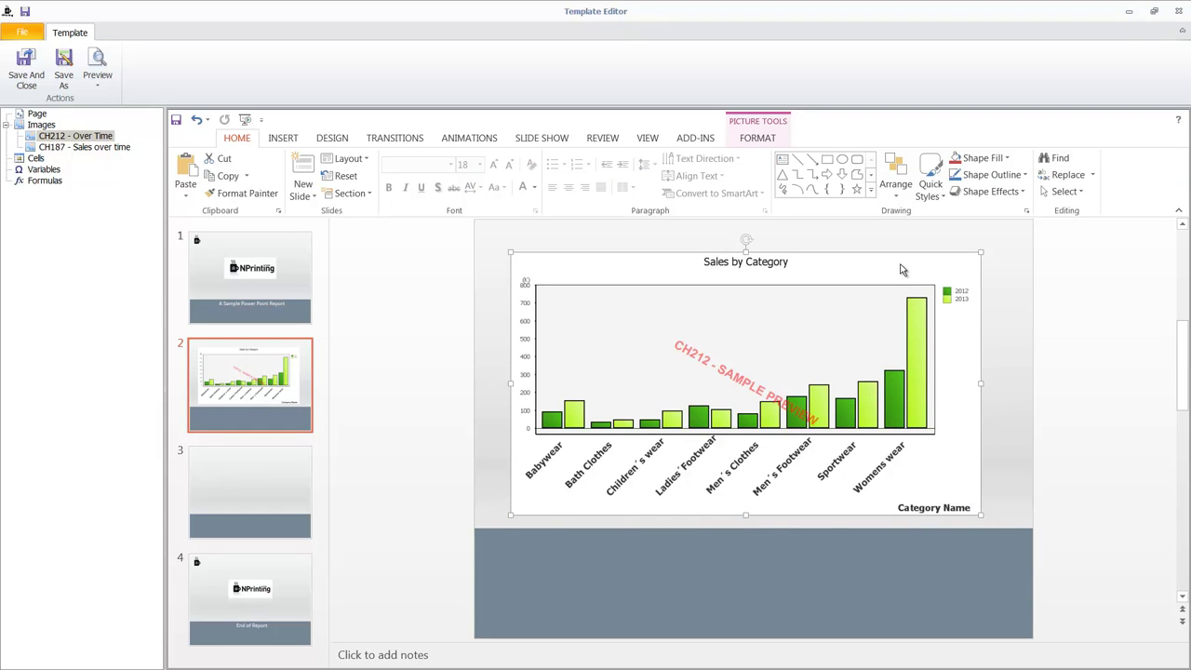
{"action": "left_click_drag", "start_coordinate": [511, 514], "coordinate": [565, 484]}
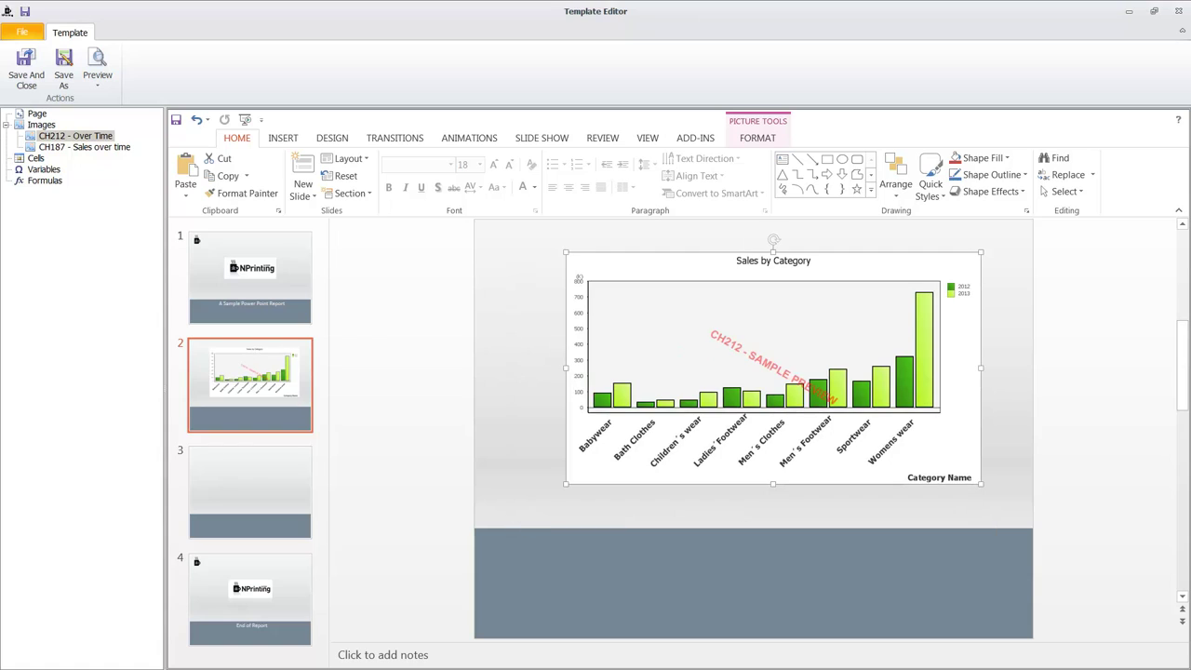
Give the chart image on slide 2 an outline with a weight of 2¼ pt
{"action": "left_click", "coordinate": [1005, 177]}
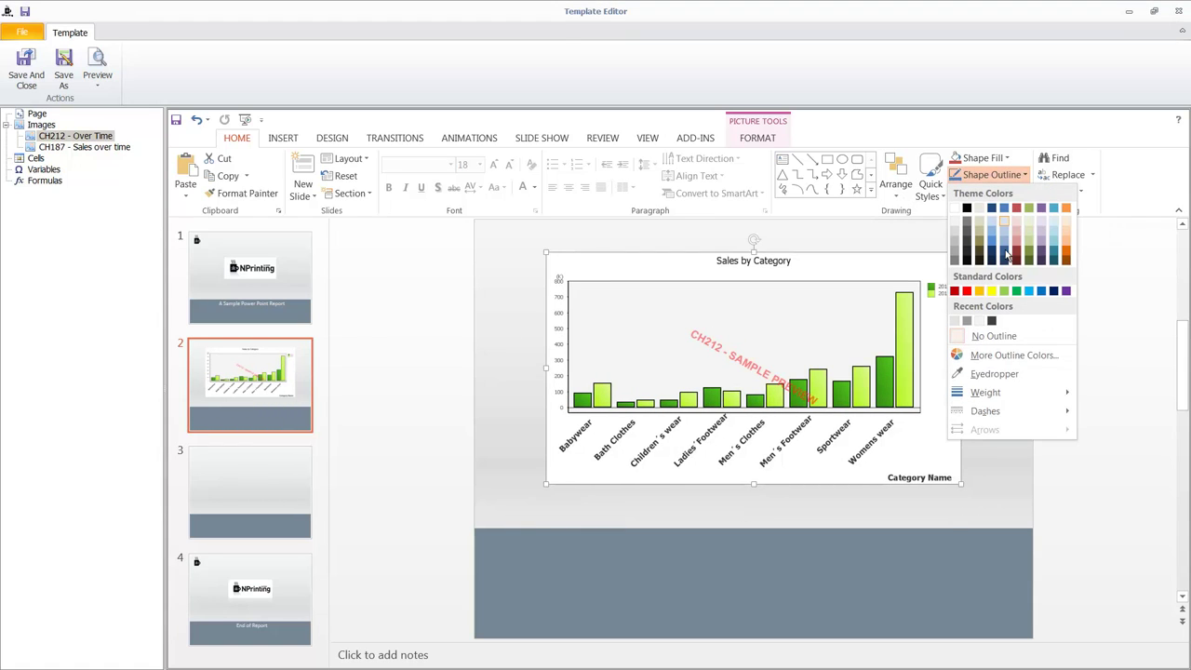
{"action": "mouse_move", "coordinate": [1010, 392]}
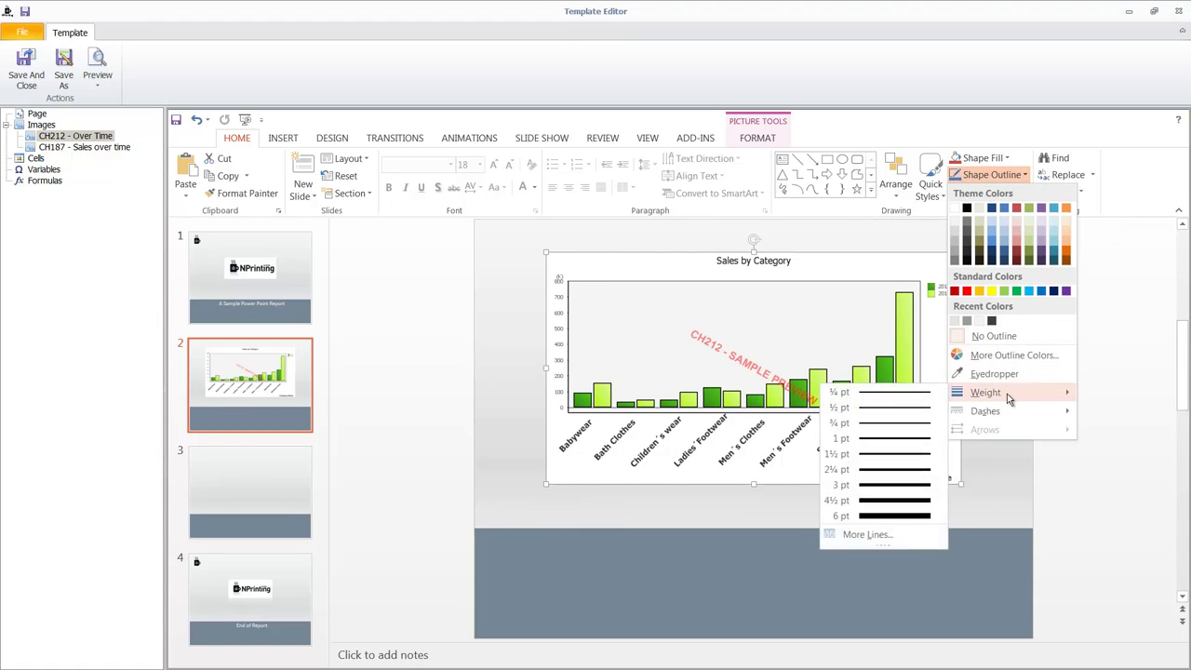
{"action": "left_click", "coordinate": [898, 474]}
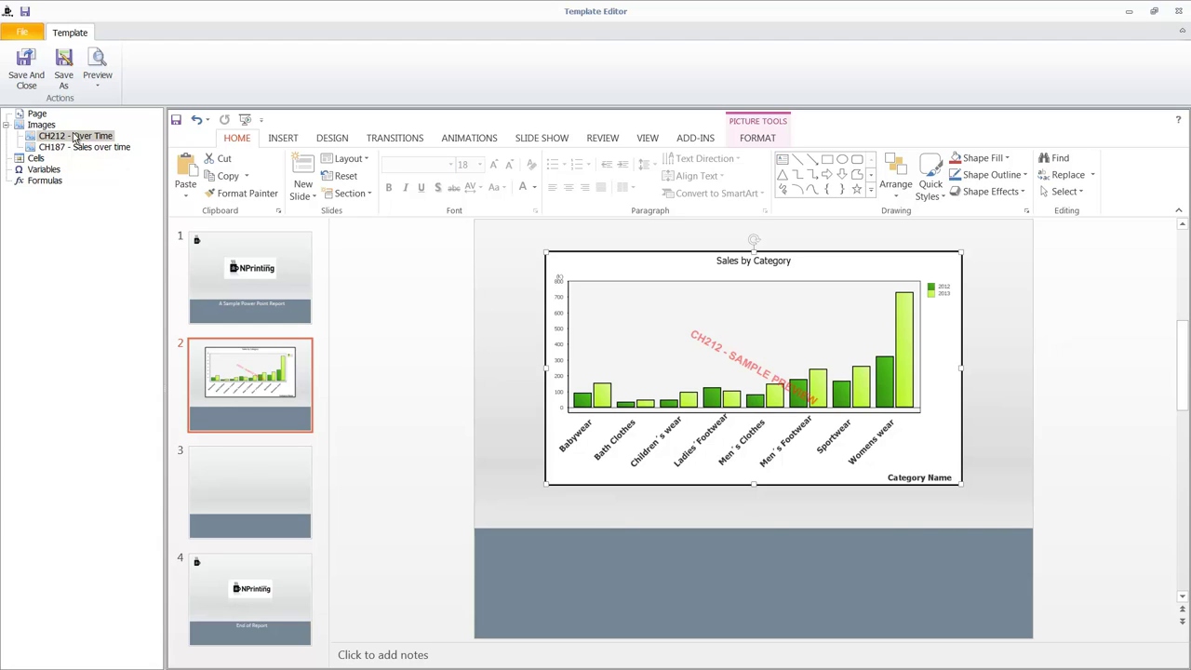
Add a page based on the Country field to slide 2
{"action": "left_click", "coordinate": [47, 118]}
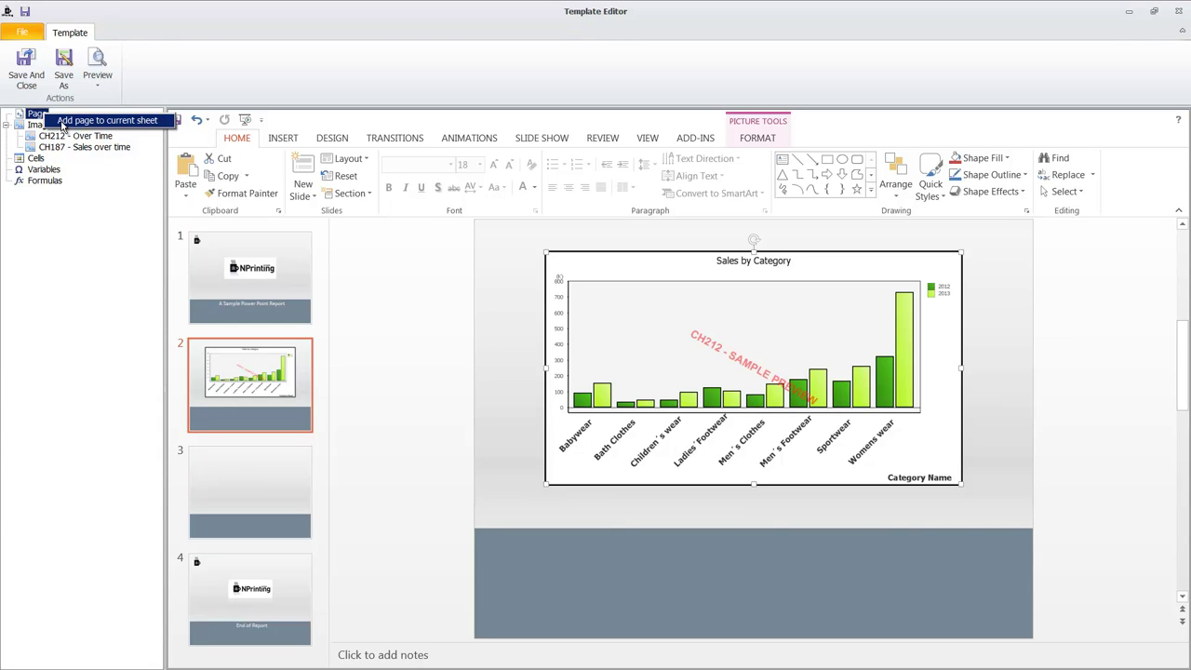
{"action": "left_click", "coordinate": [63, 123]}
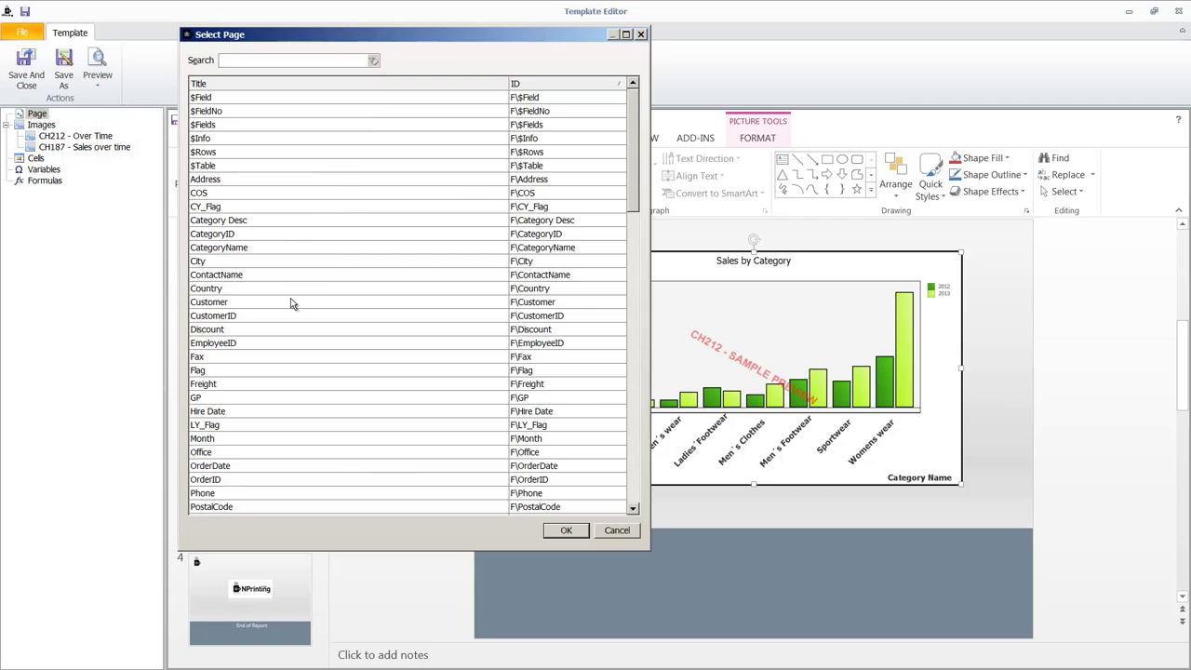
{"action": "left_click", "coordinate": [281, 288]}
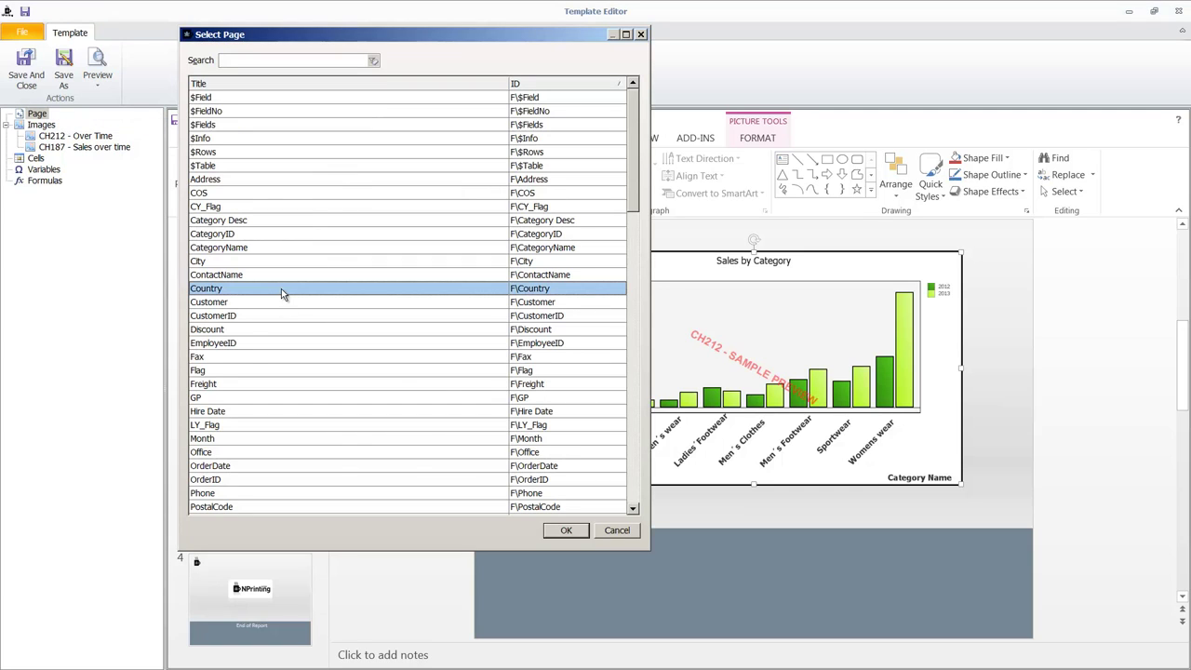
{"action": "left_click", "coordinate": [553, 535]}
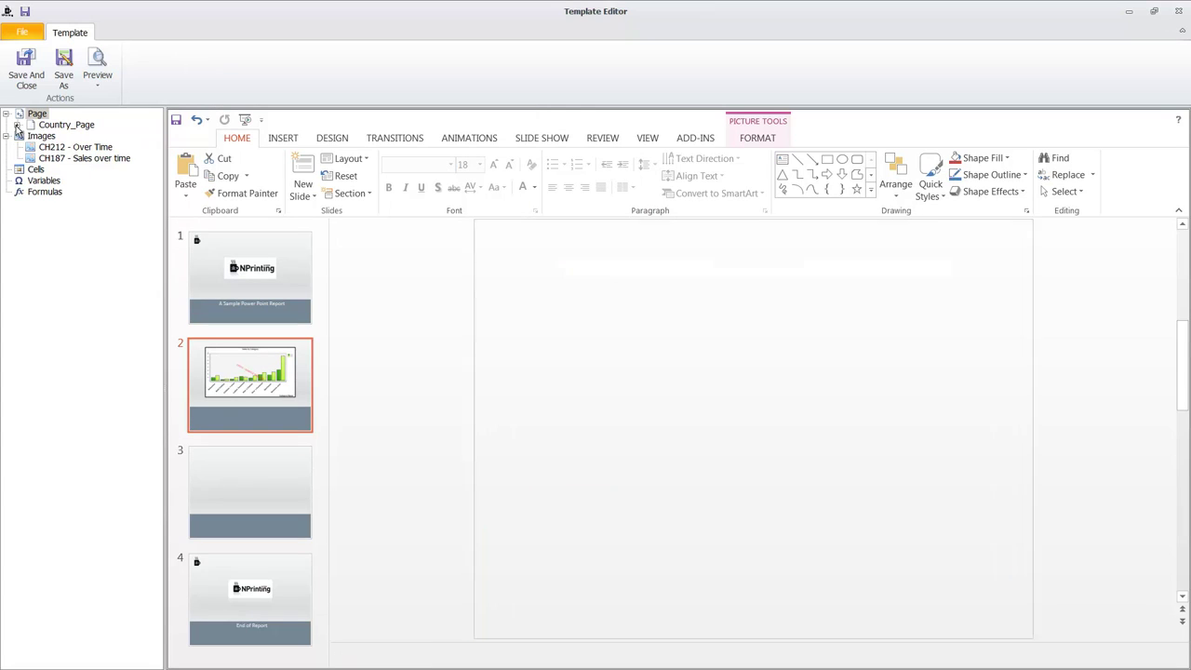
Place the Country page field in the dark band of slide 2 and prefix its tag with "Sales In:"
{"action": "left_click", "coordinate": [17, 125]}
{"action": "left_click", "coordinate": [65, 136]}
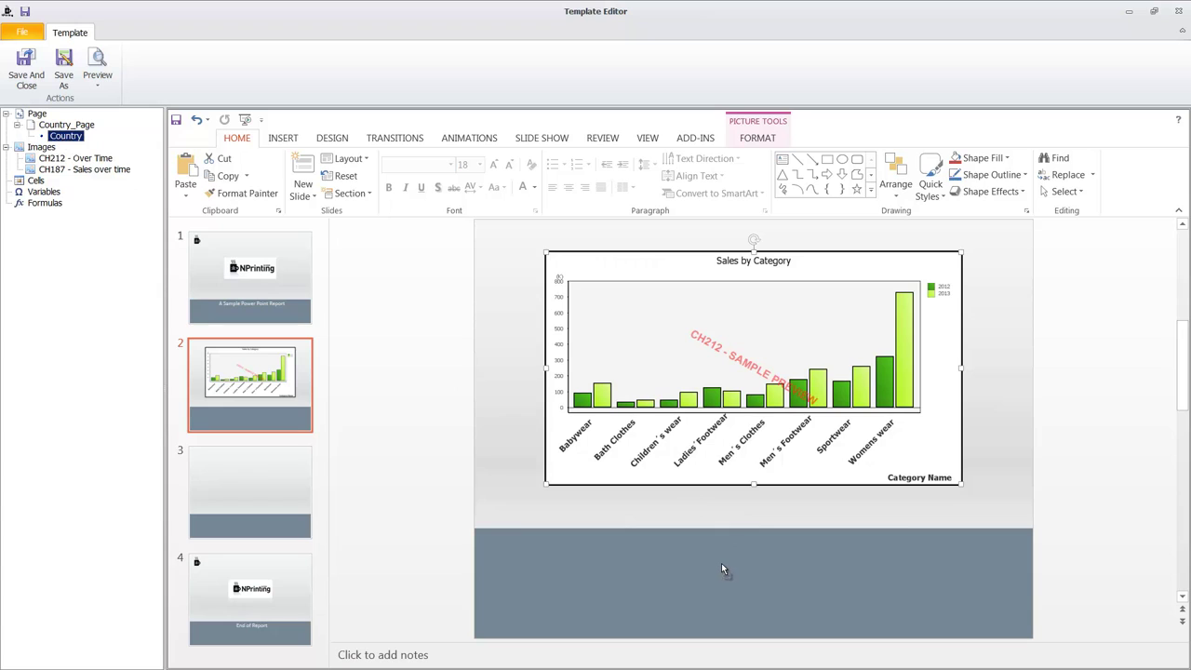
{"action": "left_click_drag", "start_coordinate": [721, 563], "coordinate": [721, 563]}
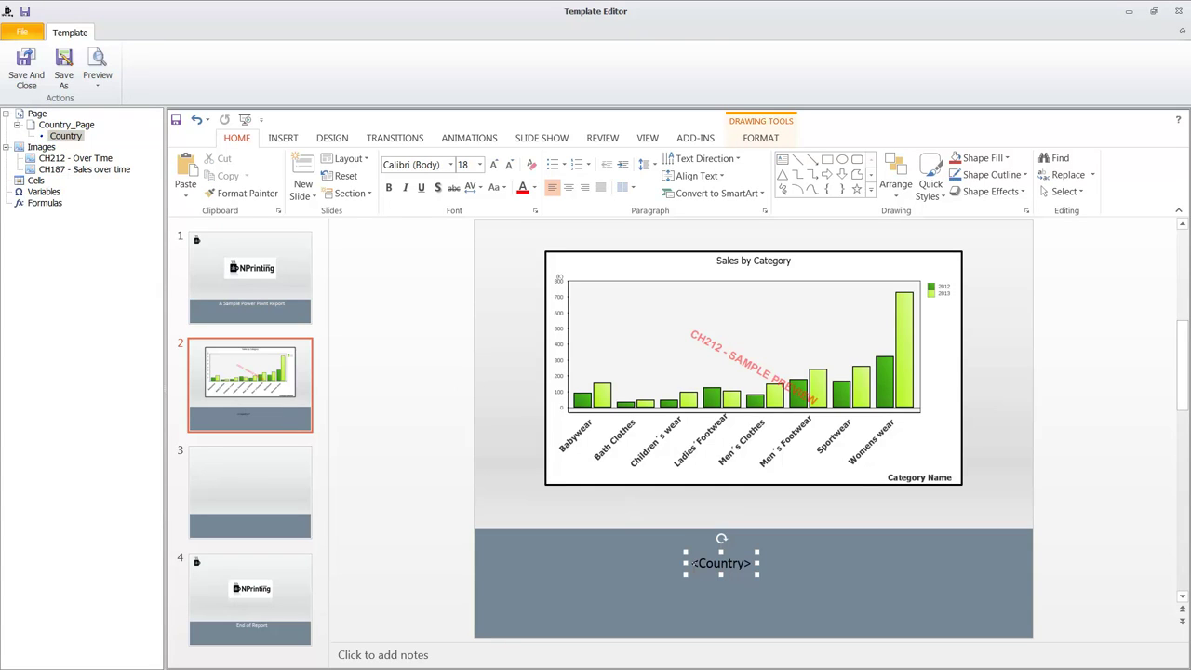
{"action": "left_click", "coordinate": [690, 564]}
{"action": "type", "text": "Sales In:"}
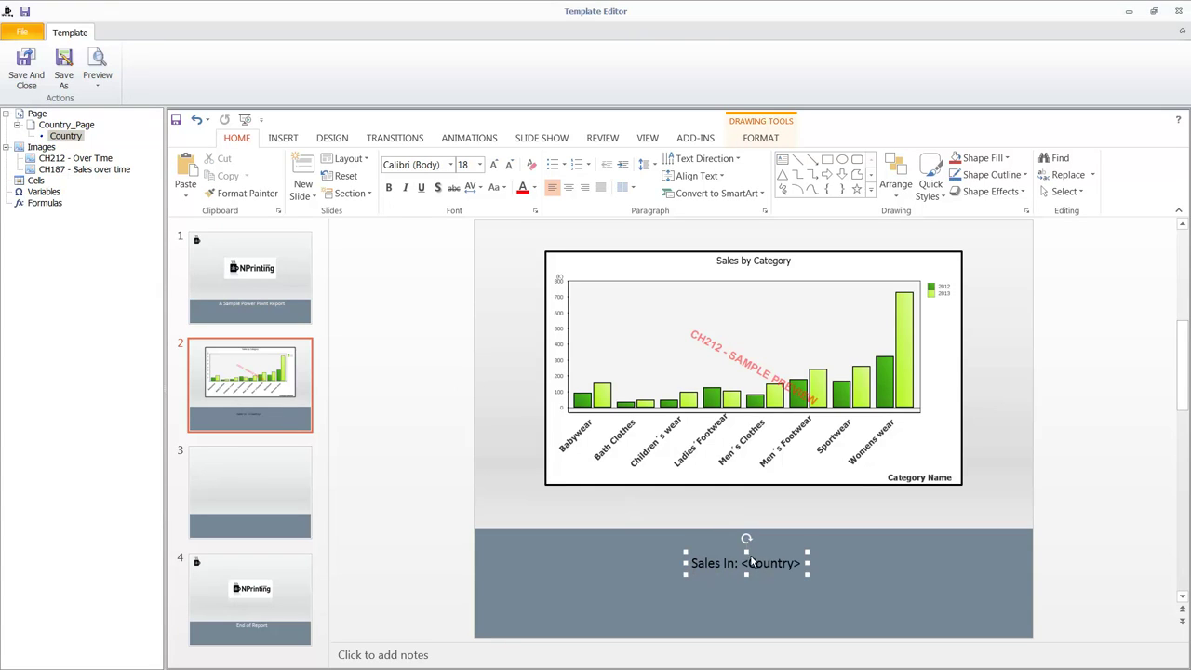
Centre the "Sales In: <Country>" text box below the chart and apply the blue-filled, white-outlined quick style
{"action": "left_click_drag", "start_coordinate": [761, 556], "coordinate": [768, 558]}
{"action": "left_click", "coordinate": [941, 196]}
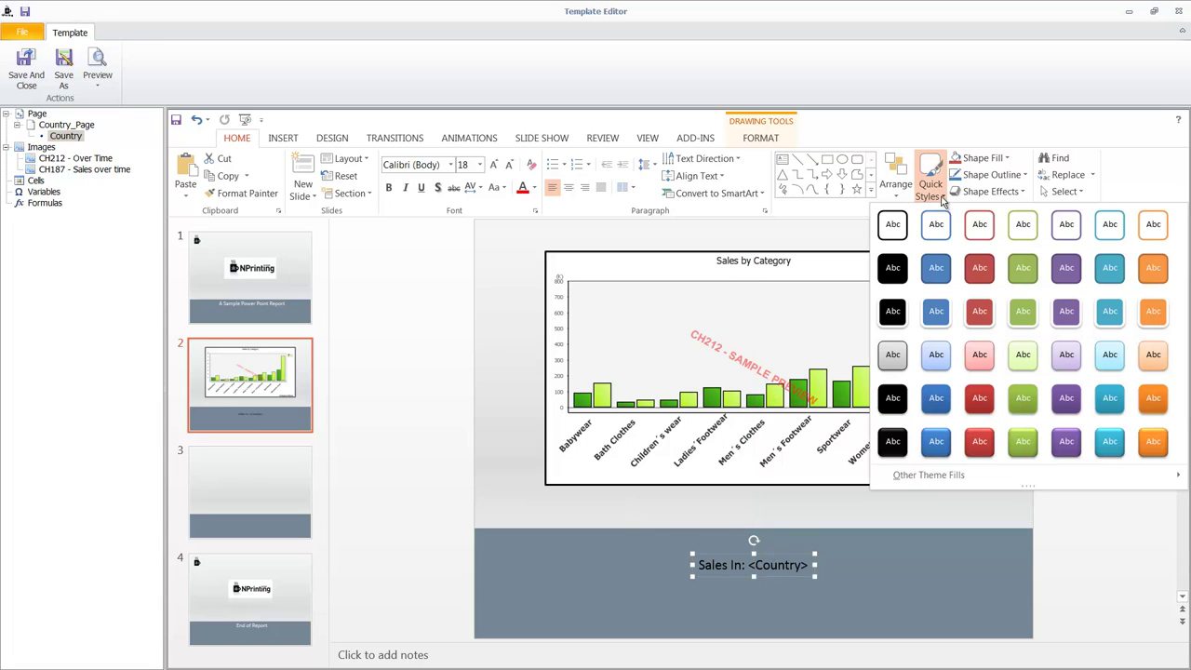
{"action": "left_click", "coordinate": [937, 311]}
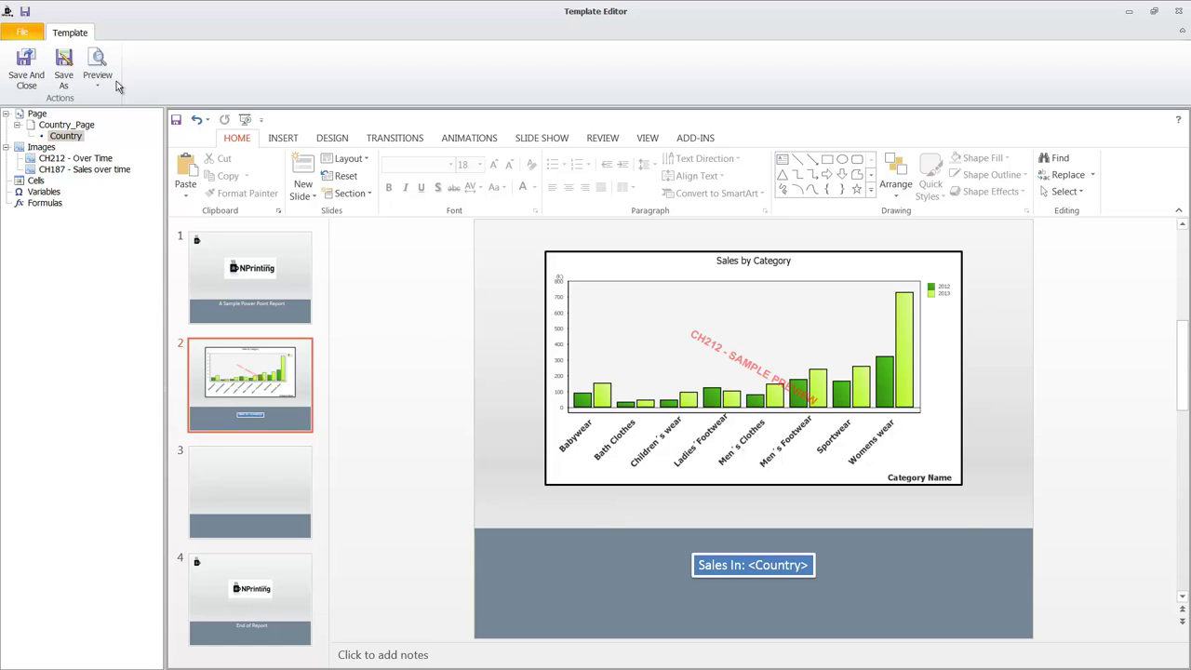
Preview the report, check the generated country slides, and save and close the template
{"action": "left_click", "coordinate": [94, 64]}
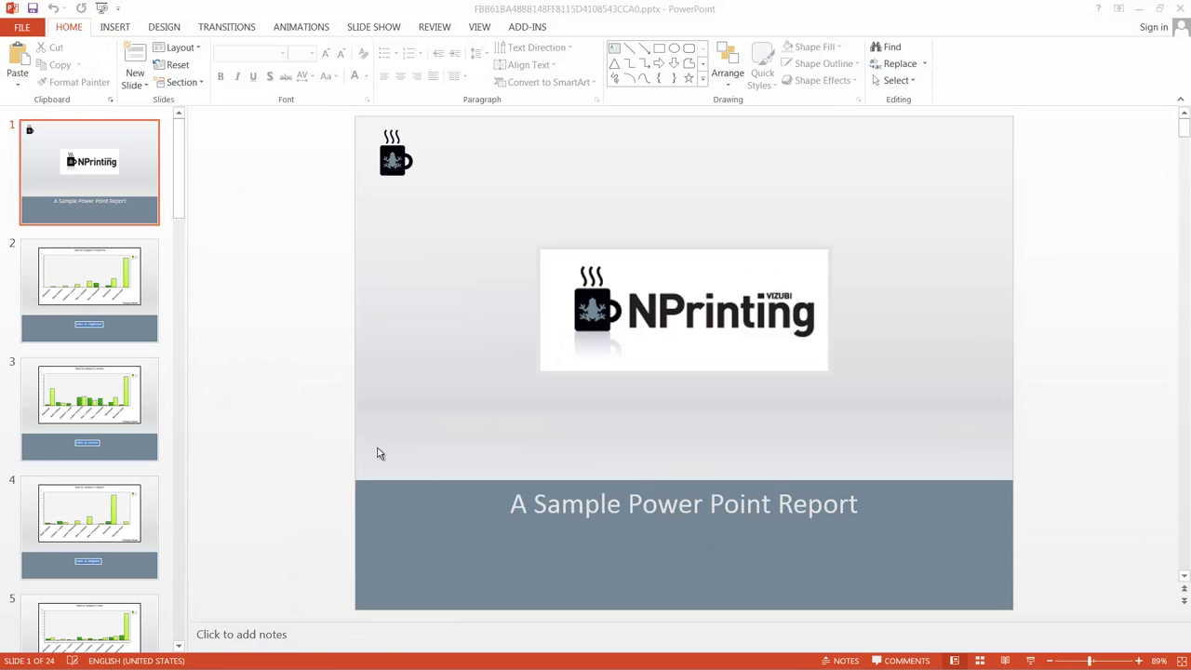
{"action": "left_click", "coordinate": [124, 299]}
{"action": "left_click", "coordinate": [121, 414]}
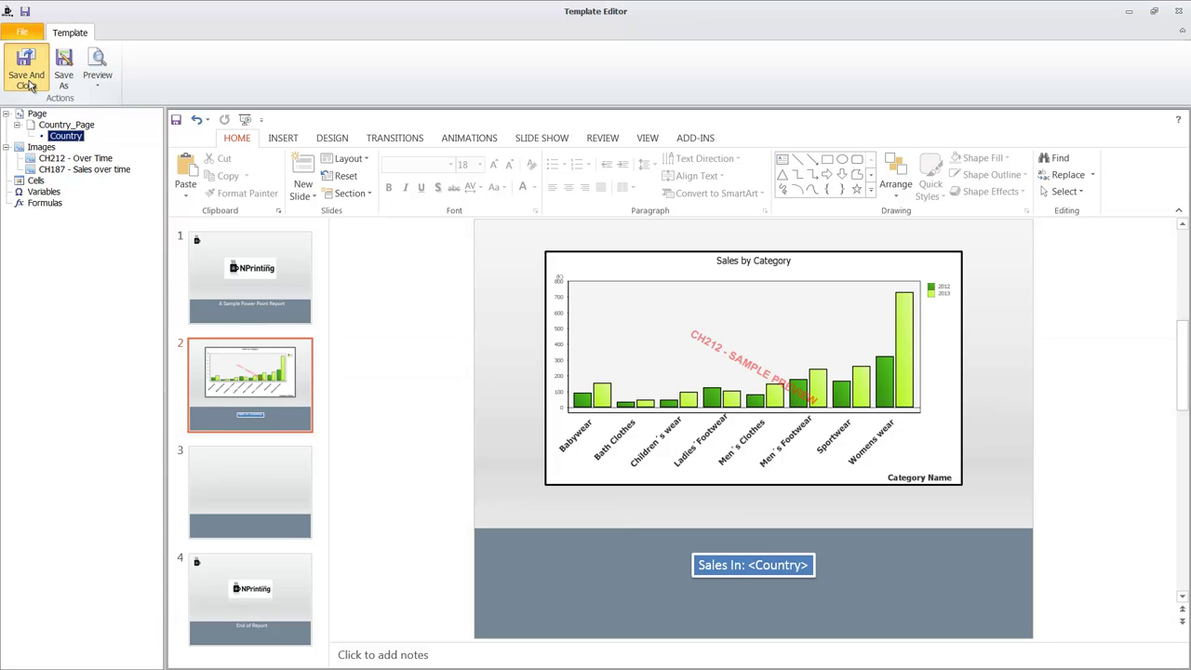
{"action": "left_click", "coordinate": [27, 79]}
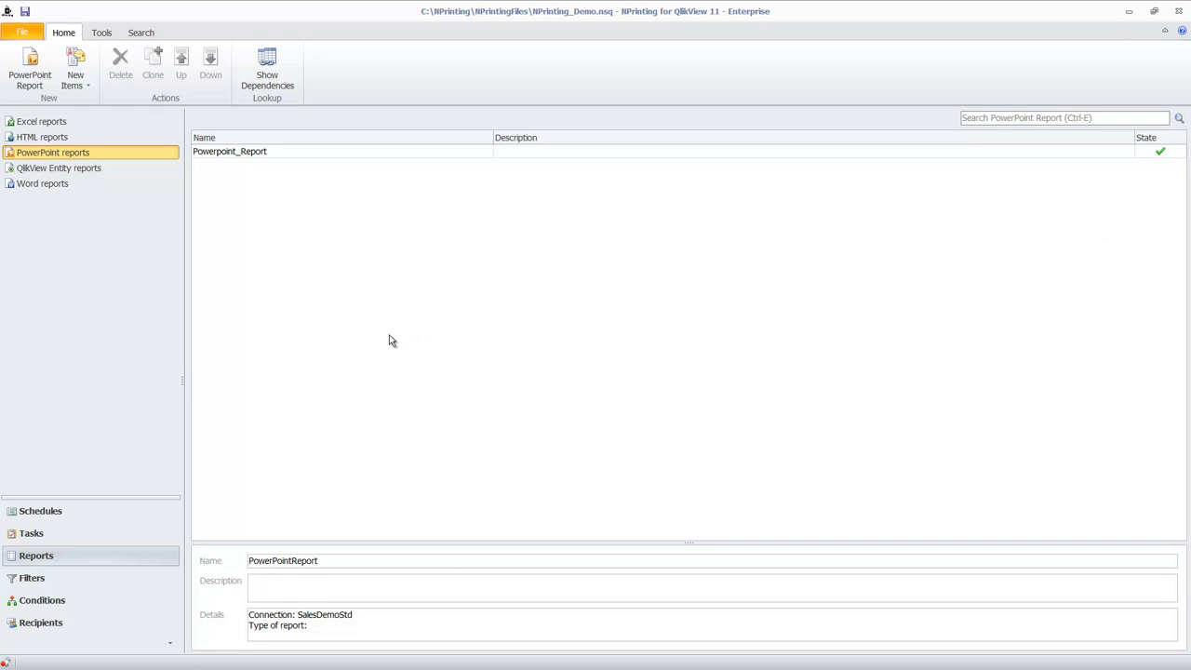
Open the list of reports in the Reports In Multiple Formats task
{"action": "left_click", "coordinate": [76, 533]}
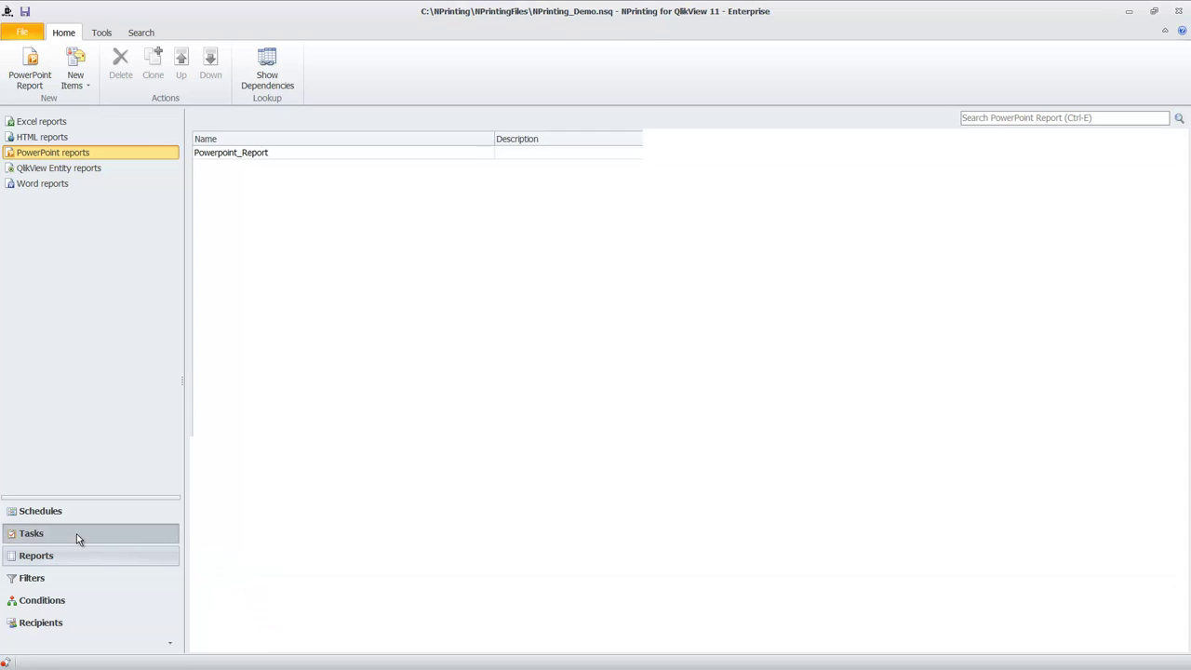
{"action": "double_click", "coordinate": [225, 153]}
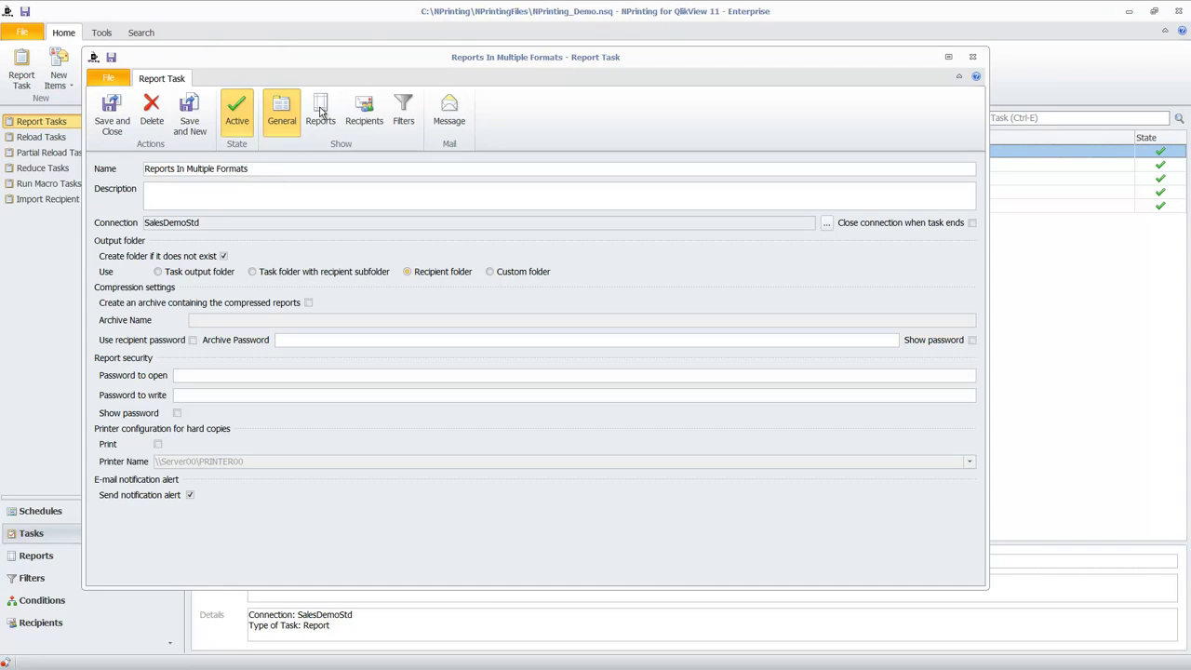
{"action": "left_click", "coordinate": [321, 111]}
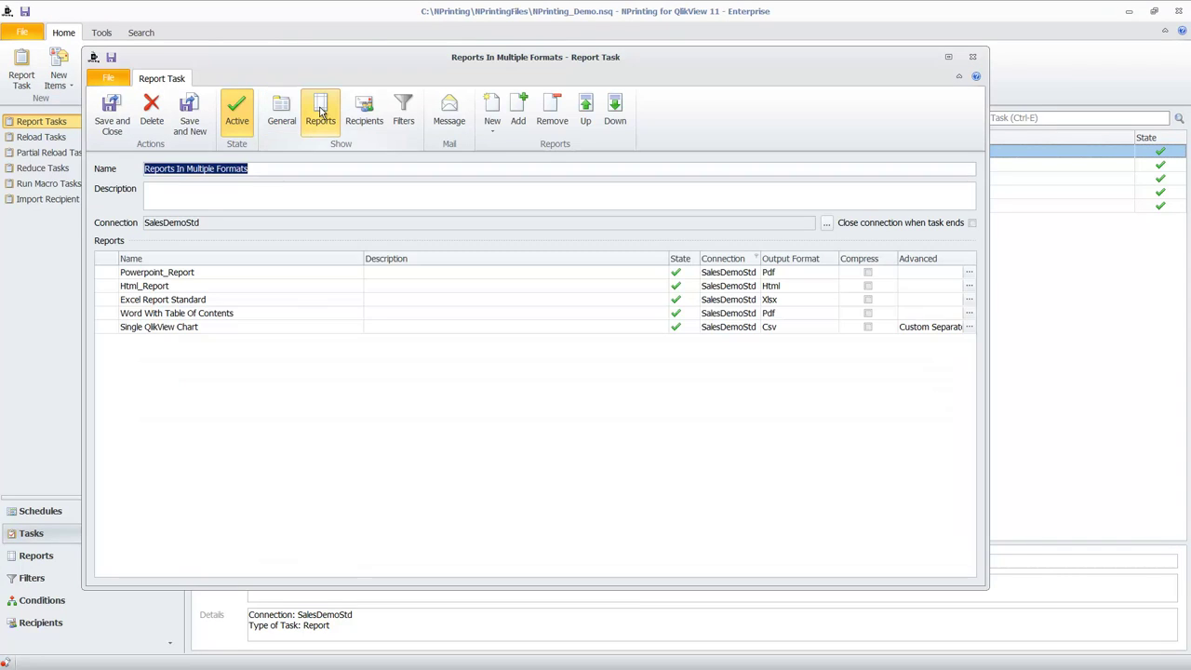
Examine which reports can be added to the task and which output formats Powerpoint_Report offers
{"action": "left_click", "coordinate": [517, 122]}
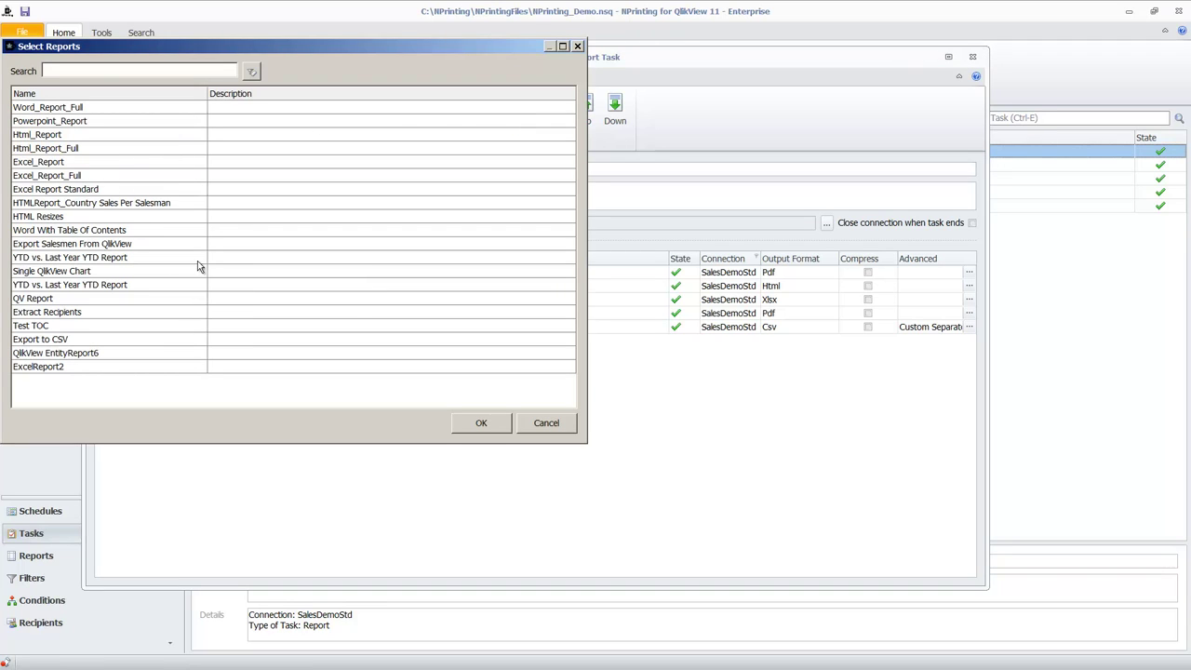
{"action": "left_click", "coordinate": [502, 421]}
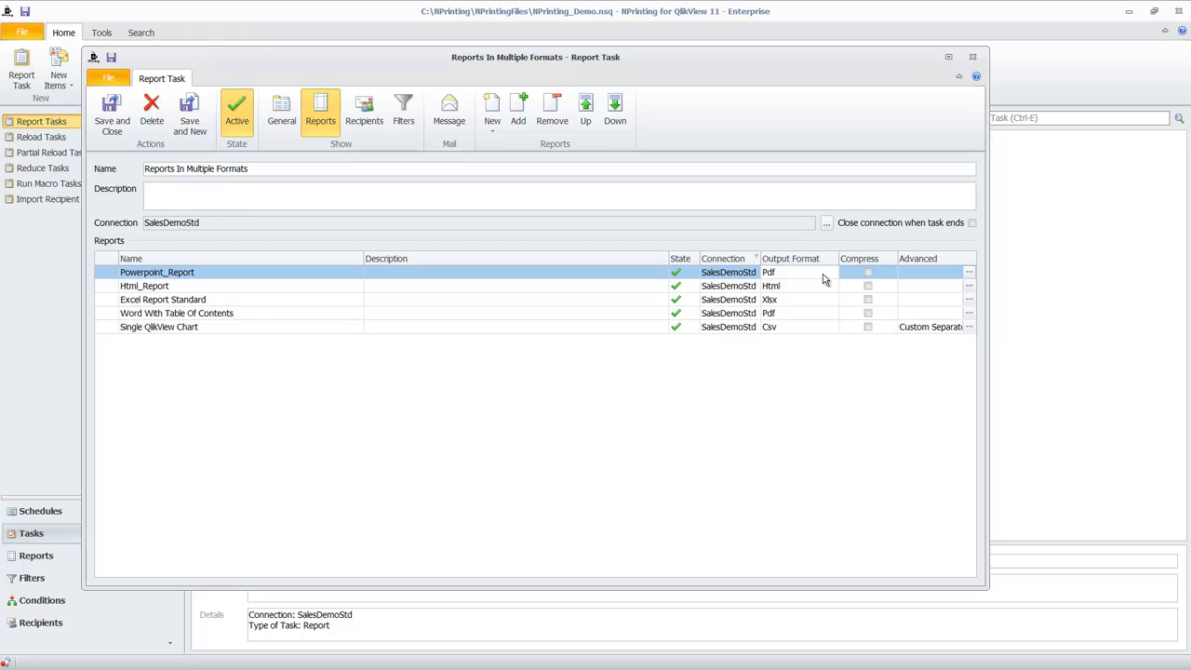
{"action": "left_click", "coordinate": [823, 274]}
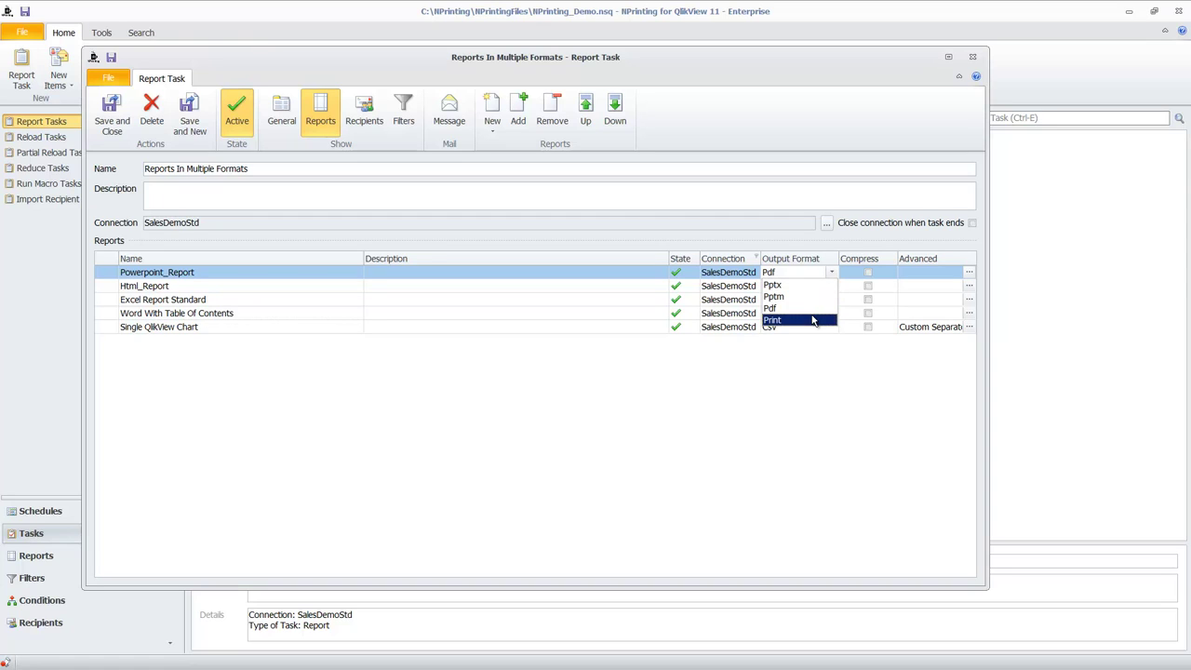
{"action": "left_click", "coordinate": [827, 389]}
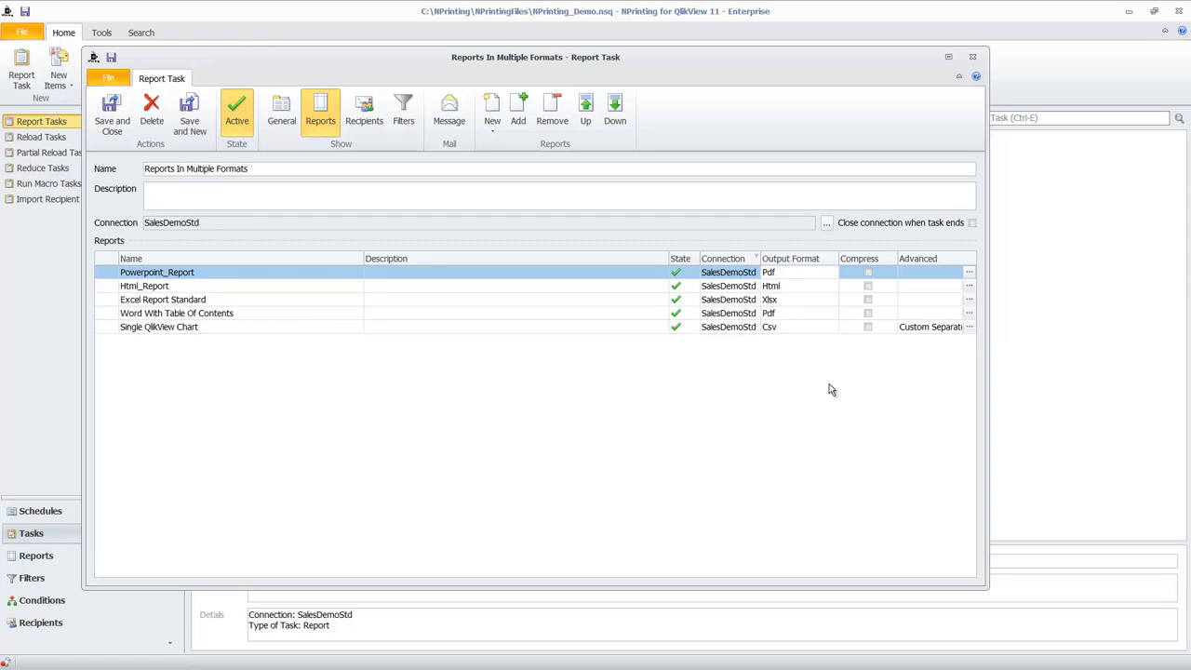
Examine the output formats offered for Powerpoint_Report, Excel Report Standard, Word With Table Of Contents and Single QlikView Chart
{"action": "left_click", "coordinate": [832, 276]}
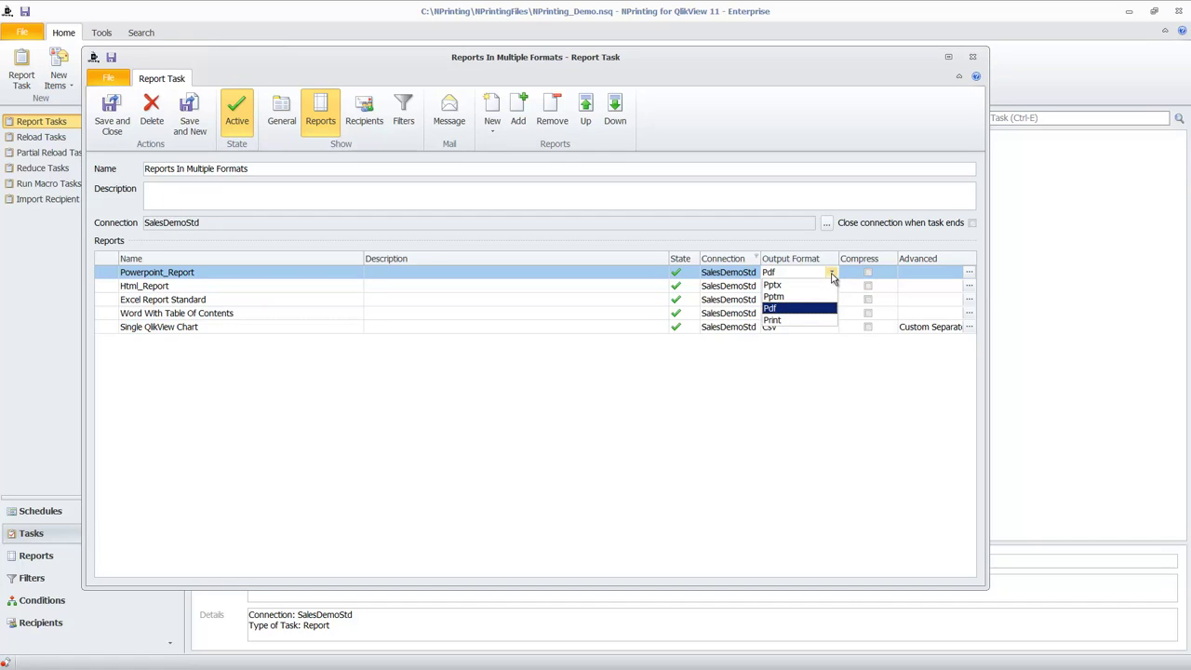
{"action": "left_click", "coordinate": [763, 404]}
{"action": "left_click", "coordinate": [826, 301]}
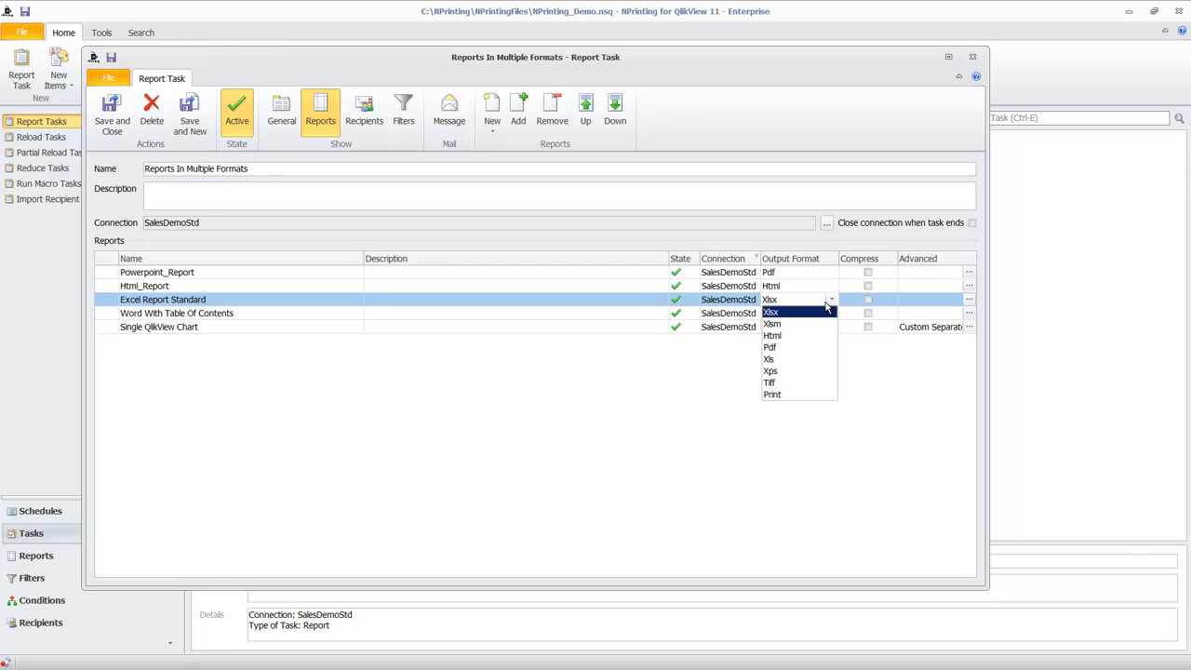
{"action": "left_click", "coordinate": [828, 311]}
{"action": "left_click", "coordinate": [831, 313]}
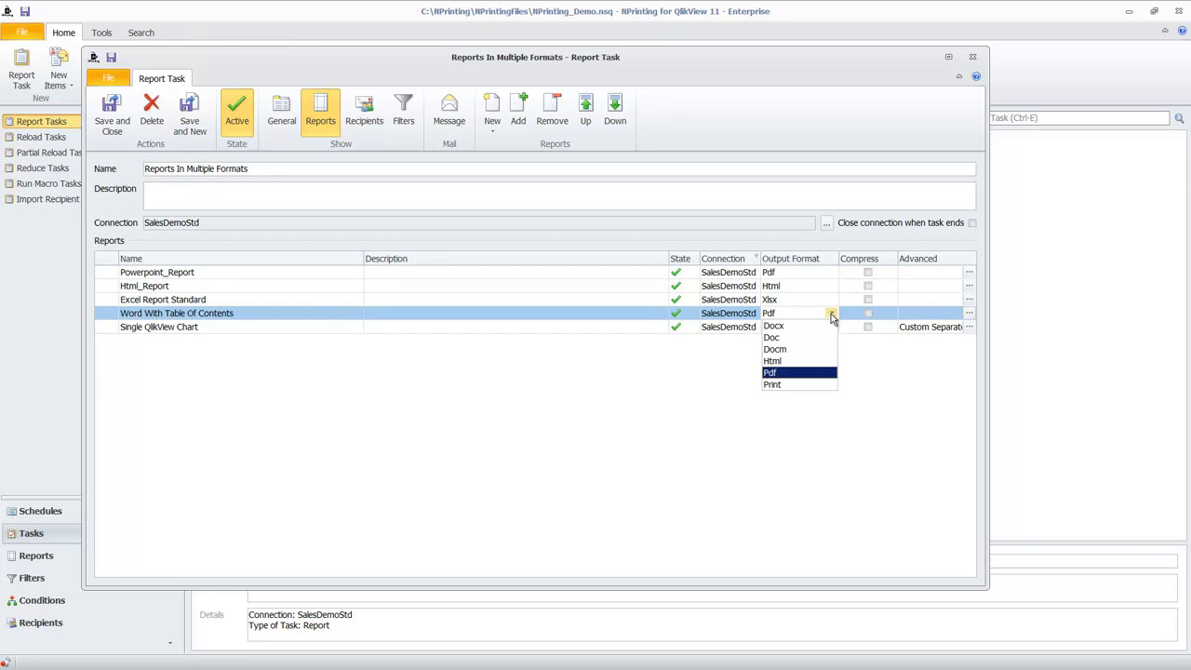
{"action": "left_click", "coordinate": [823, 329]}
{"action": "left_click", "coordinate": [821, 330]}
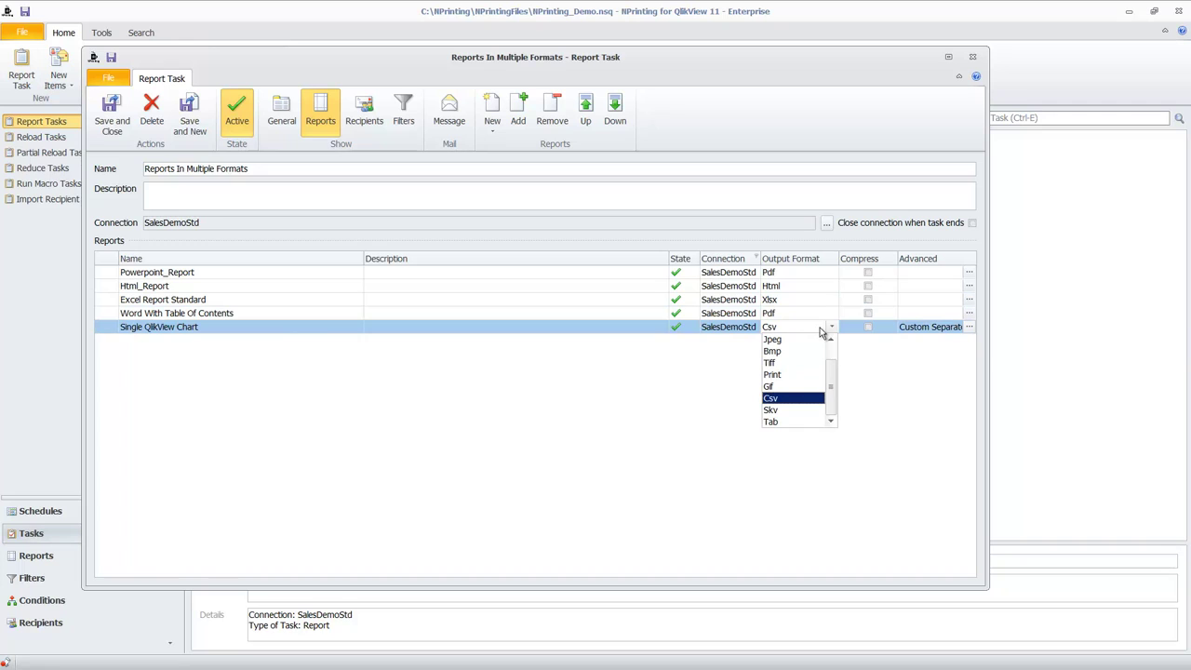
{"action": "left_click", "coordinate": [782, 398]}
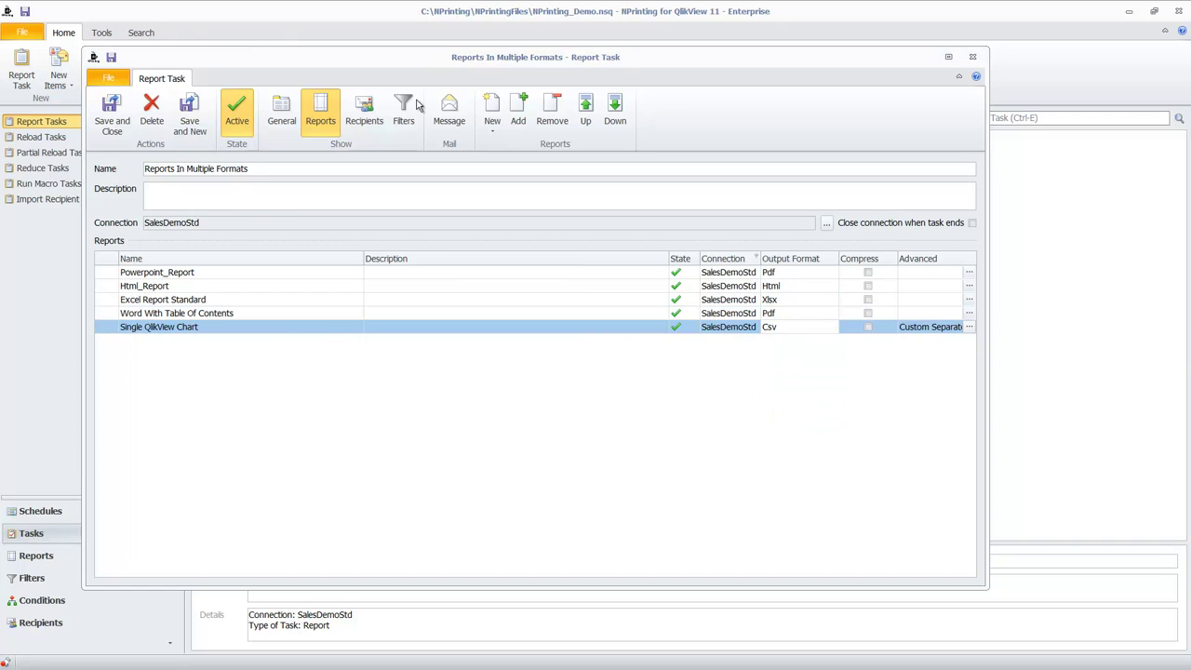
Open the first individual recipient of the task and examine the recipient's email, output folder and filters
{"action": "left_click", "coordinate": [364, 116]}
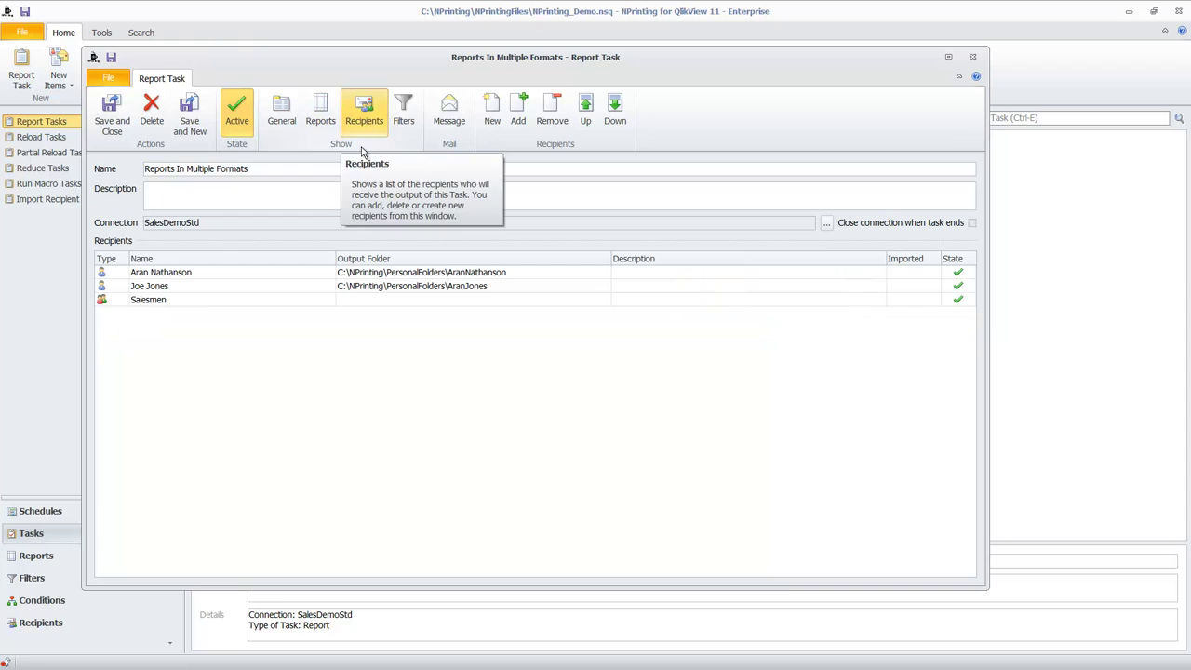
{"action": "double_click", "coordinate": [186, 271]}
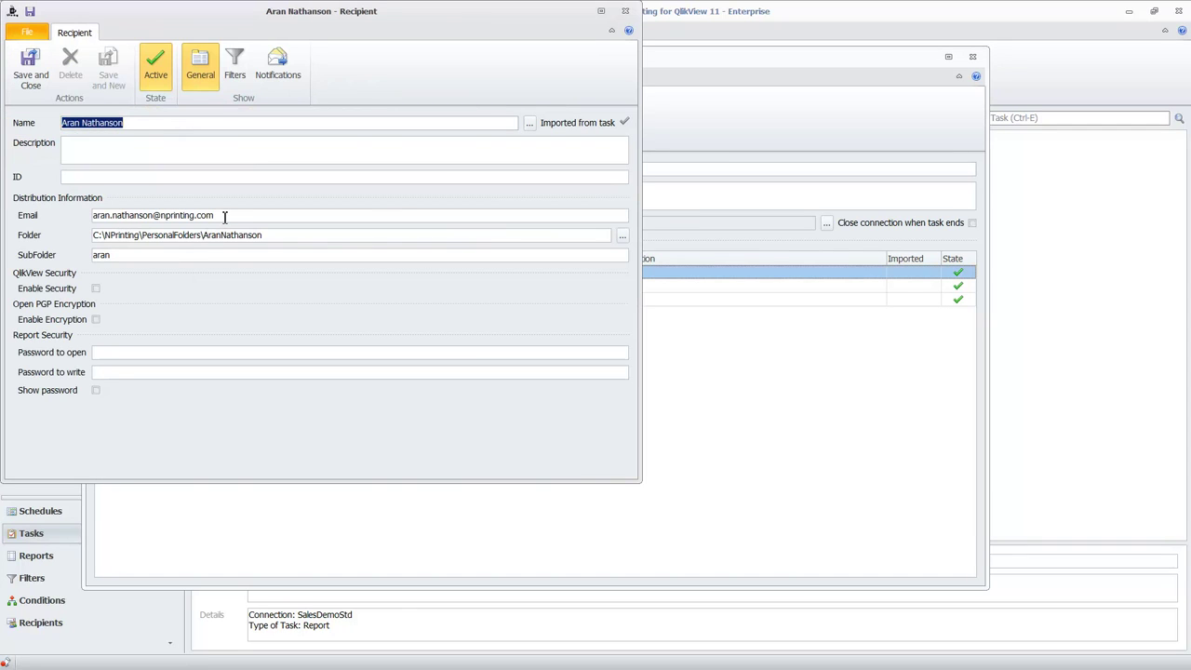
{"action": "left_click_drag", "start_coordinate": [226, 215], "coordinate": [93, 216]}
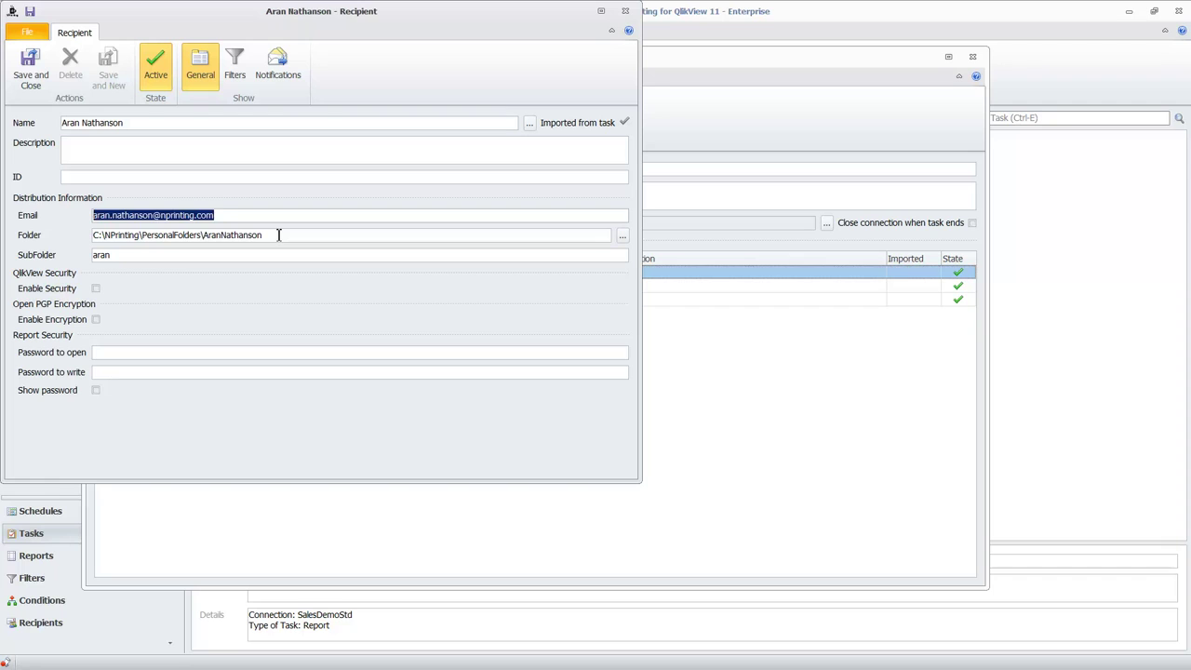
{"action": "left_click_drag", "start_coordinate": [277, 235], "coordinate": [86, 247]}
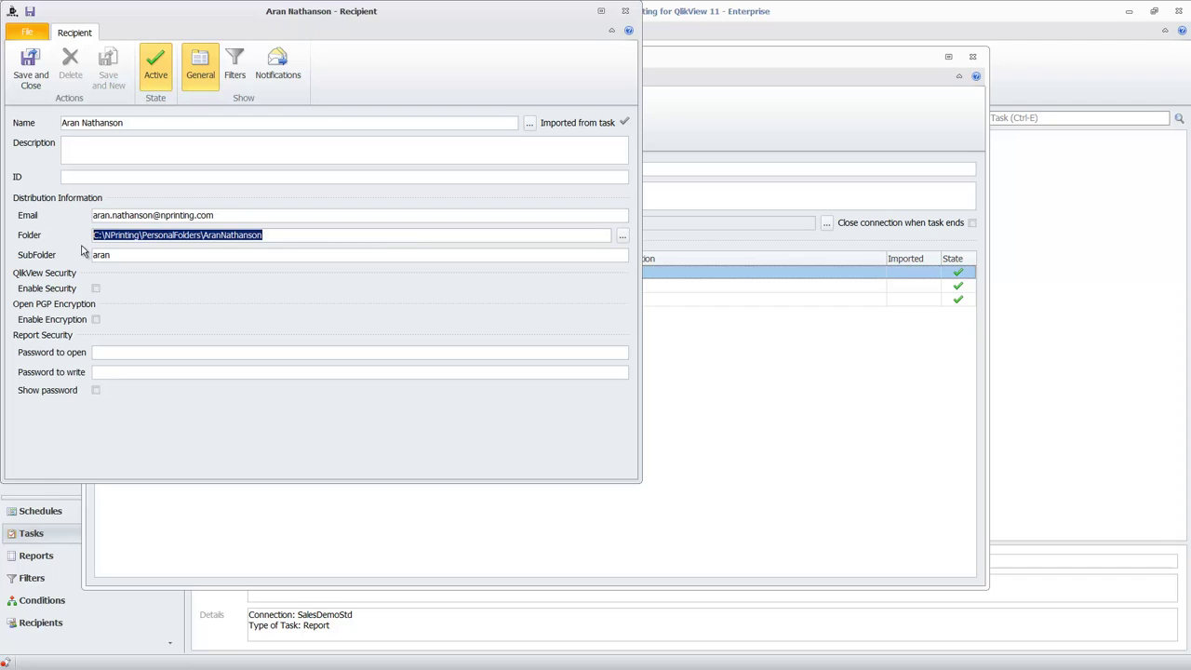
{"action": "left_click", "coordinate": [236, 80]}
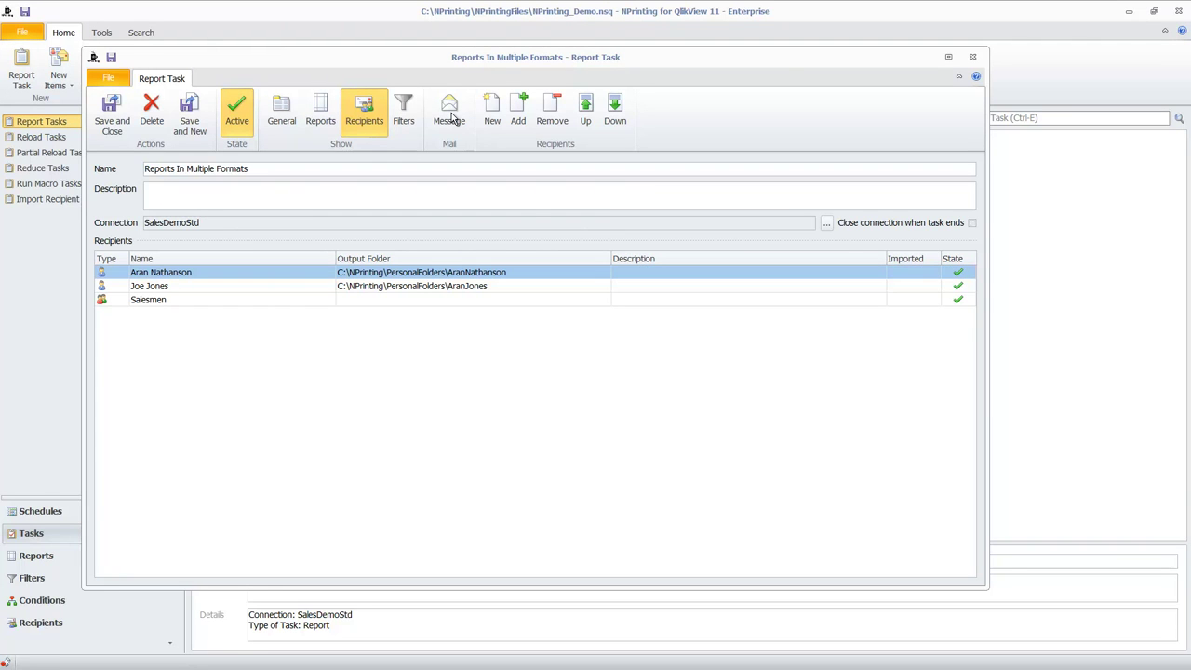
Open the task's email message body in the editor and browse the QlikView variable and recipient tags available for it
{"action": "left_click", "coordinate": [451, 112]}
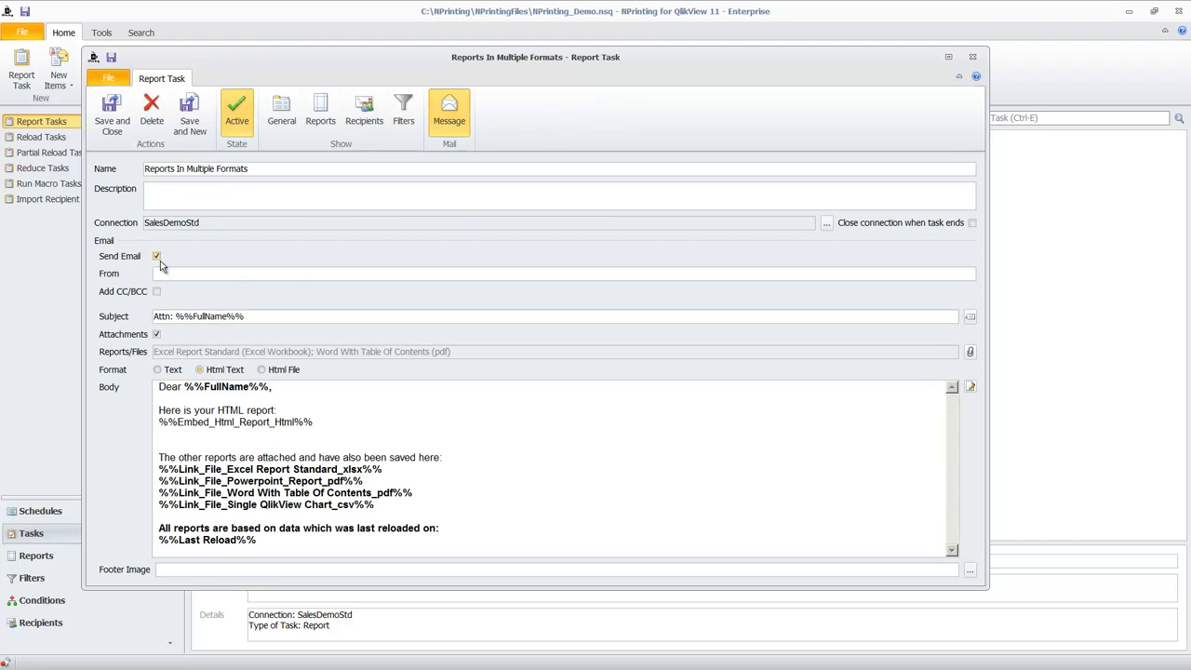
{"action": "left_click", "coordinate": [969, 388]}
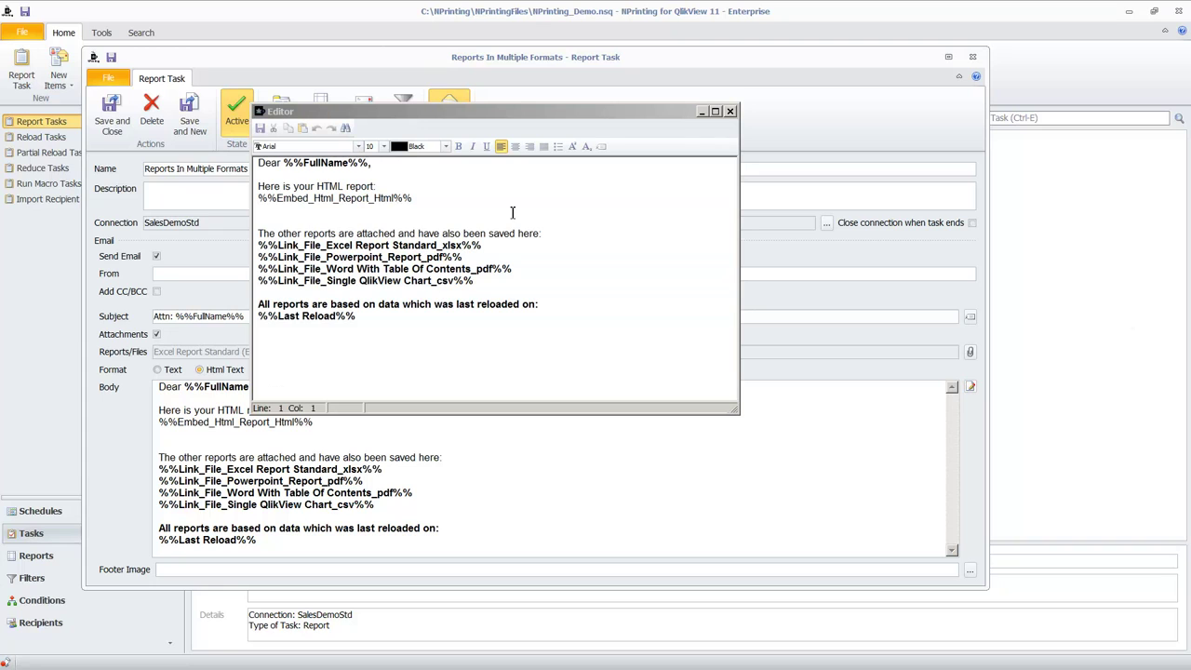
{"action": "left_click", "coordinate": [604, 146]}
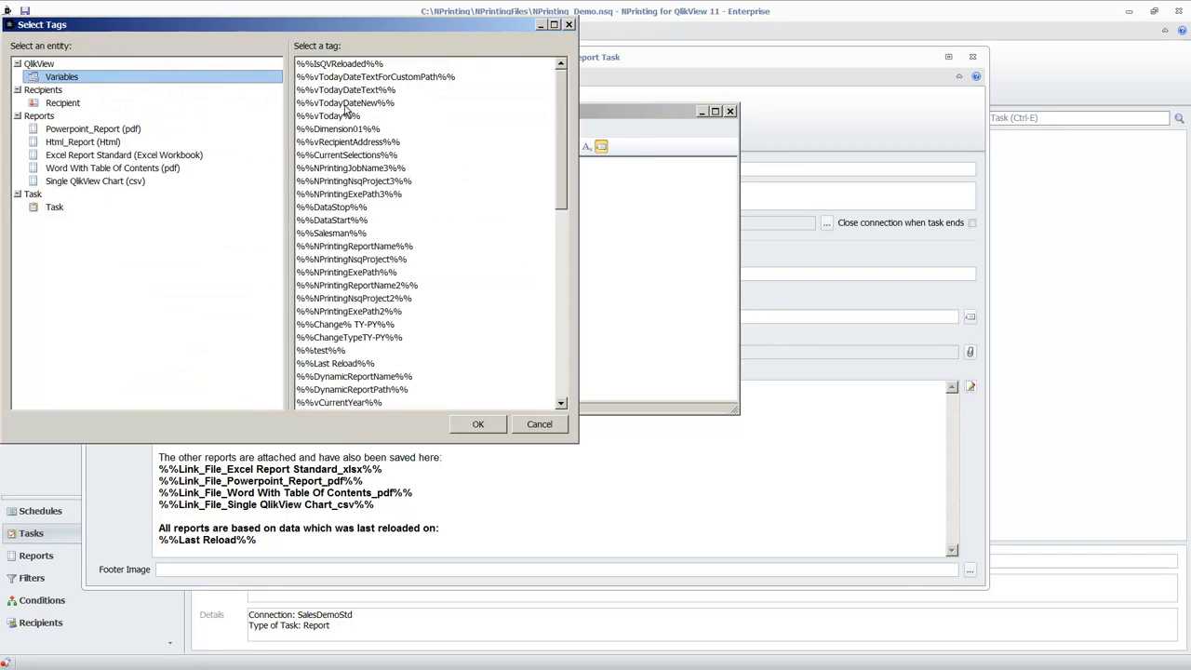
{"action": "left_click_drag", "start_coordinate": [345, 109], "coordinate": [388, 251]}
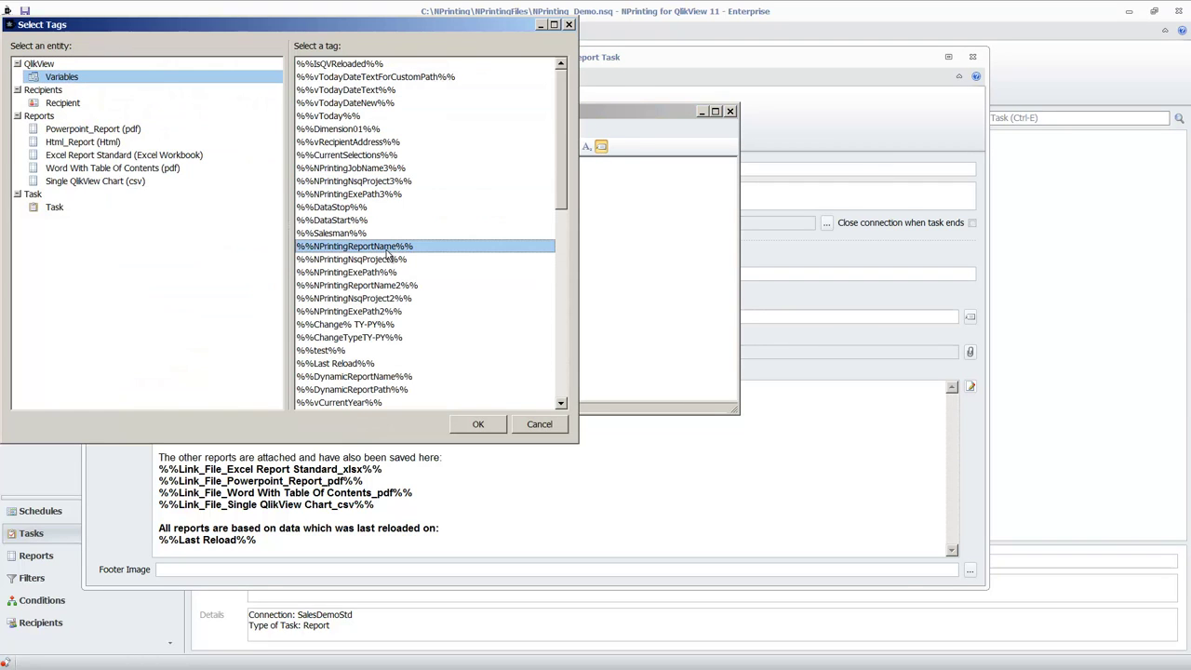
{"action": "left_click", "coordinate": [63, 102]}
{"action": "left_click", "coordinate": [357, 78]}
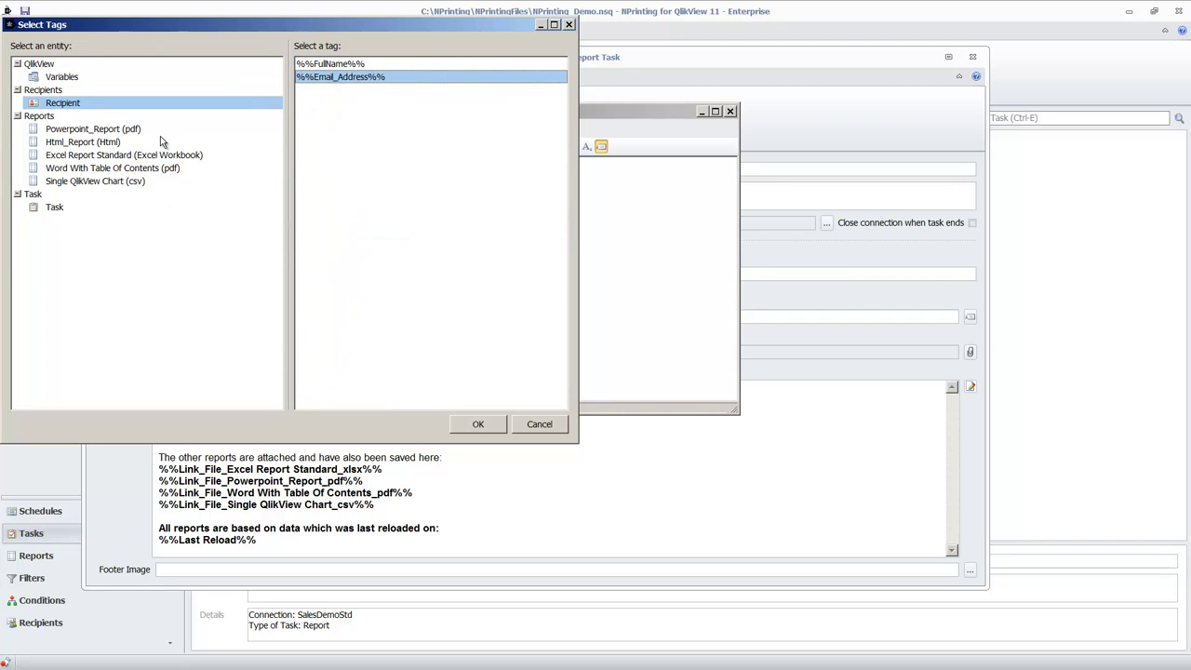
Examine the link, embed and file name tags of Powerpoint_Report and Html_Report, and leave the tag selection without inserting any
{"action": "left_click", "coordinate": [140, 129]}
{"action": "left_click", "coordinate": [321, 67]}
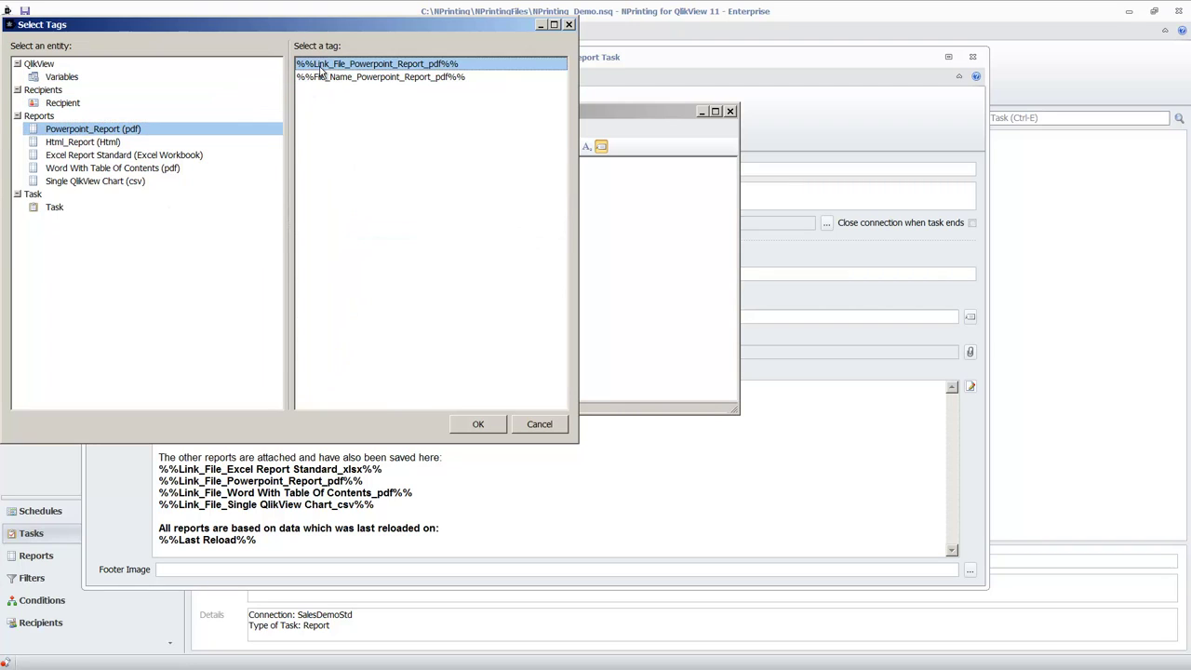
{"action": "left_click", "coordinate": [119, 145]}
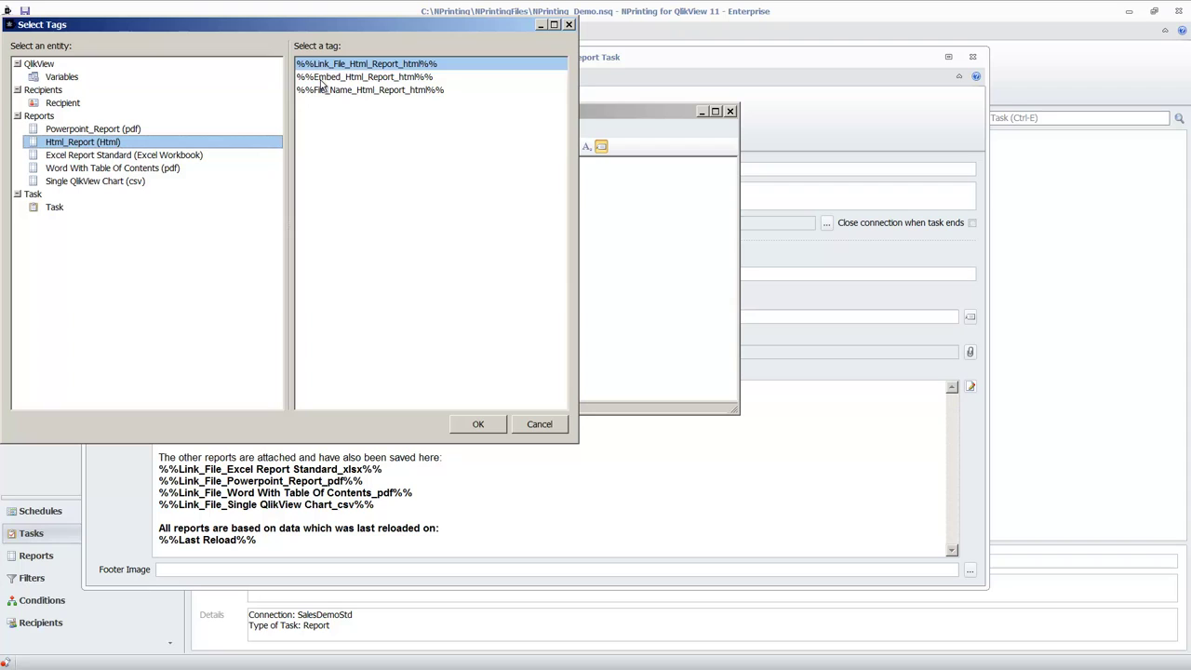
{"action": "left_click", "coordinate": [322, 78]}
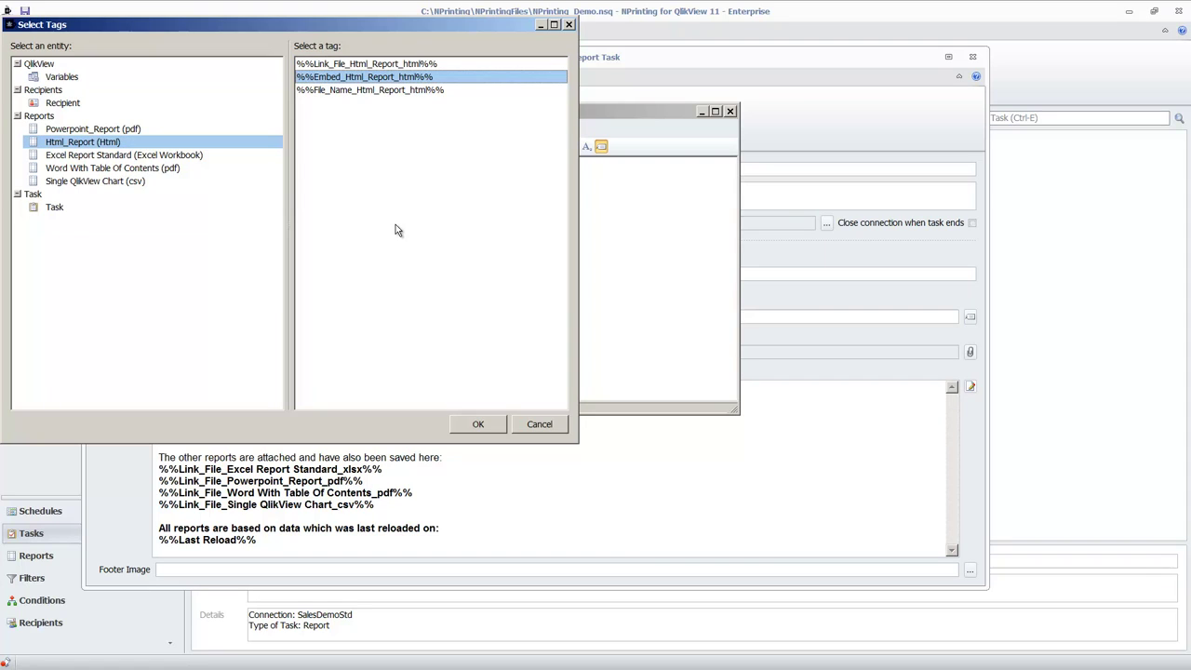
{"action": "left_click", "coordinate": [524, 424]}
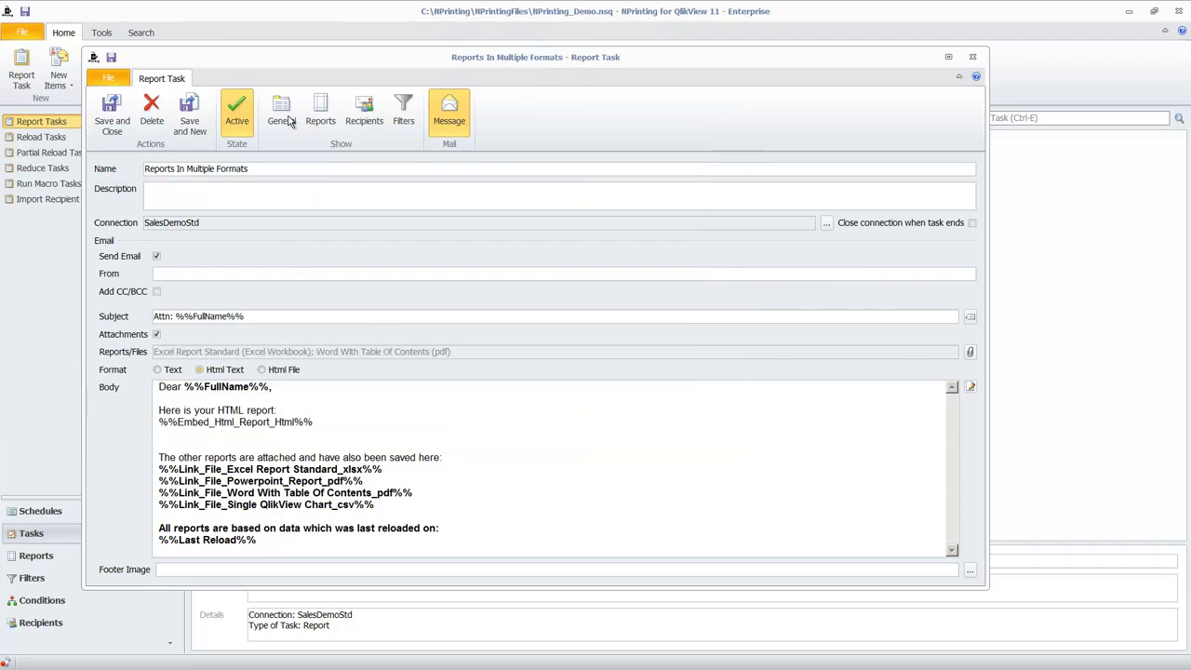
Switch the task's output folder to Custom folder, examine the types available for the second folder level, and close the task
{"action": "left_click", "coordinate": [282, 116]}
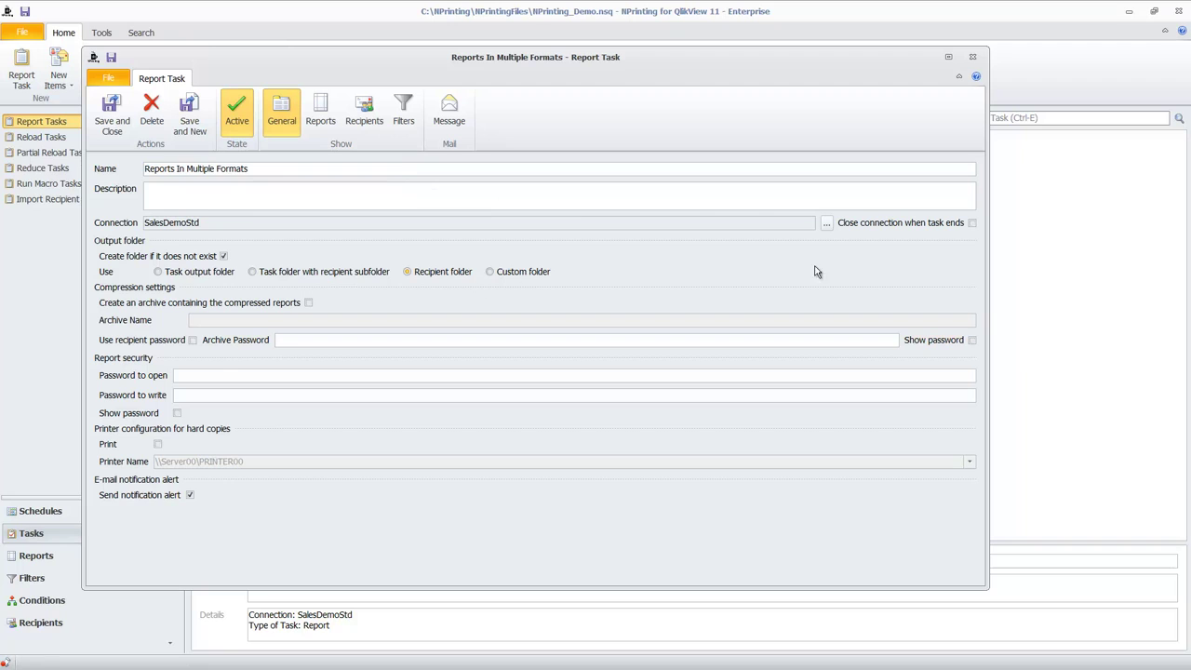
{"action": "left_click", "coordinate": [510, 272]}
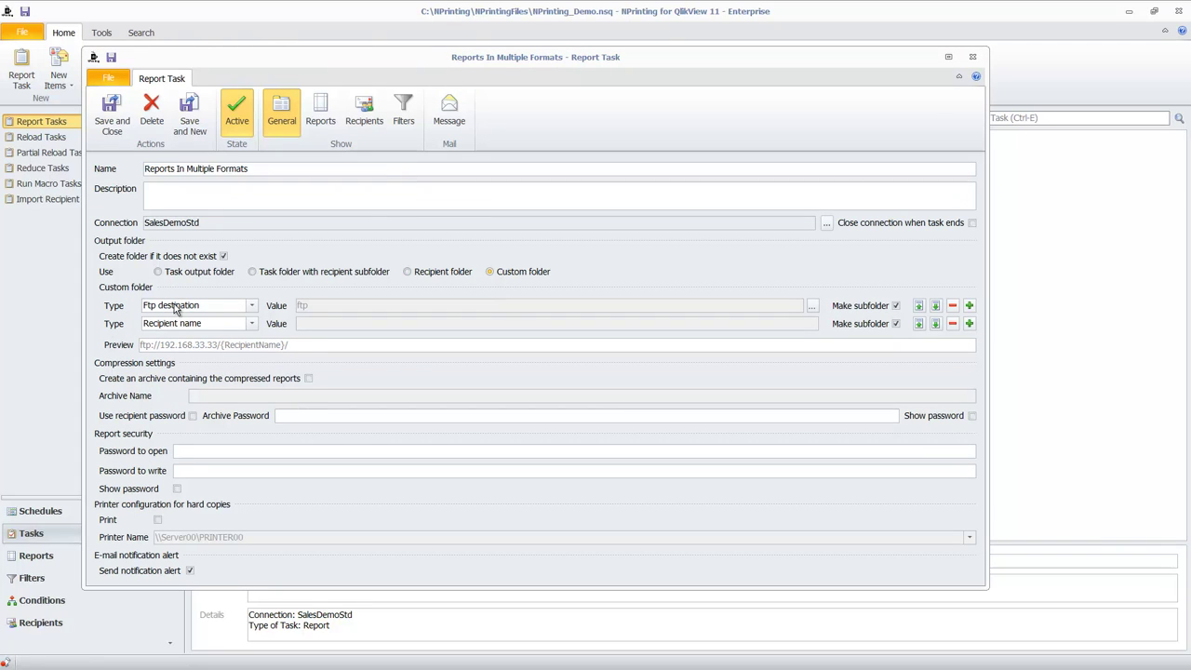
{"action": "left_click", "coordinate": [250, 324]}
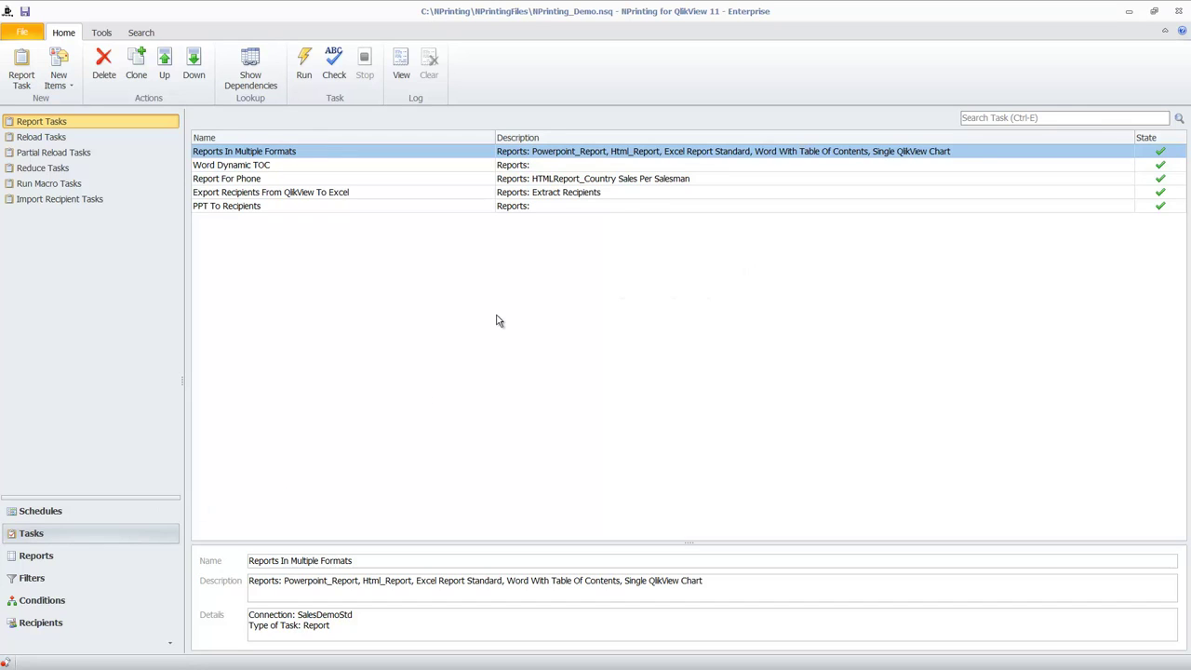
Open the First Week Day Of The Month schedule and review its timing settings and assigned jobs
{"action": "left_click", "coordinate": [64, 517]}
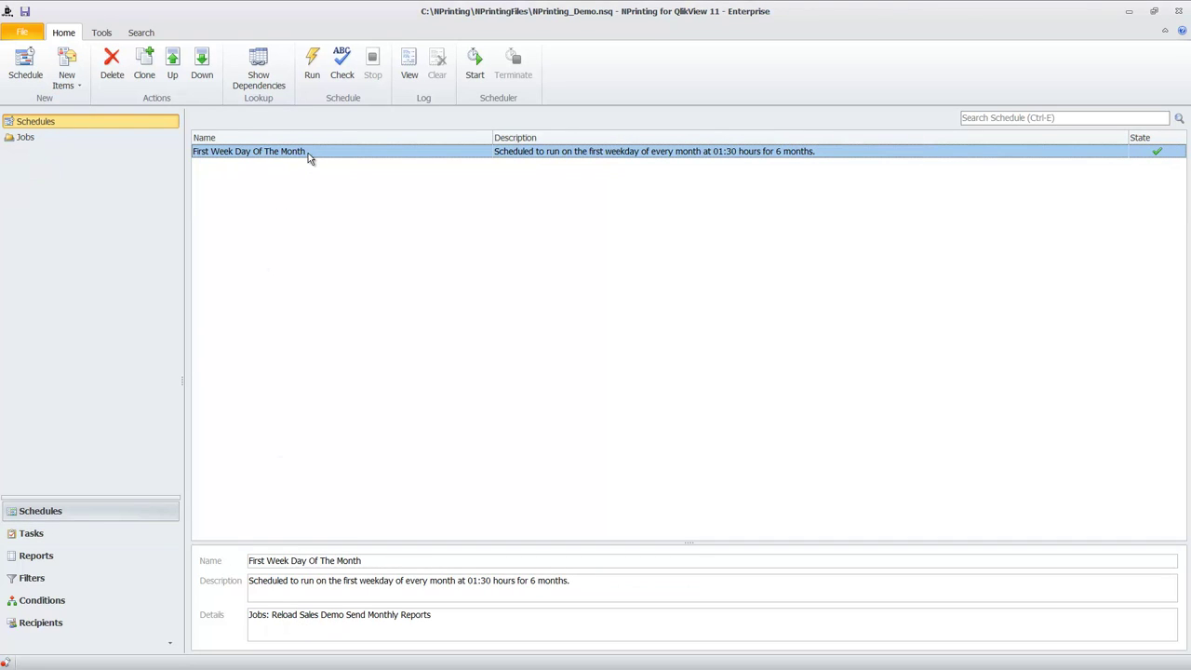
{"action": "double_click", "coordinate": [308, 152]}
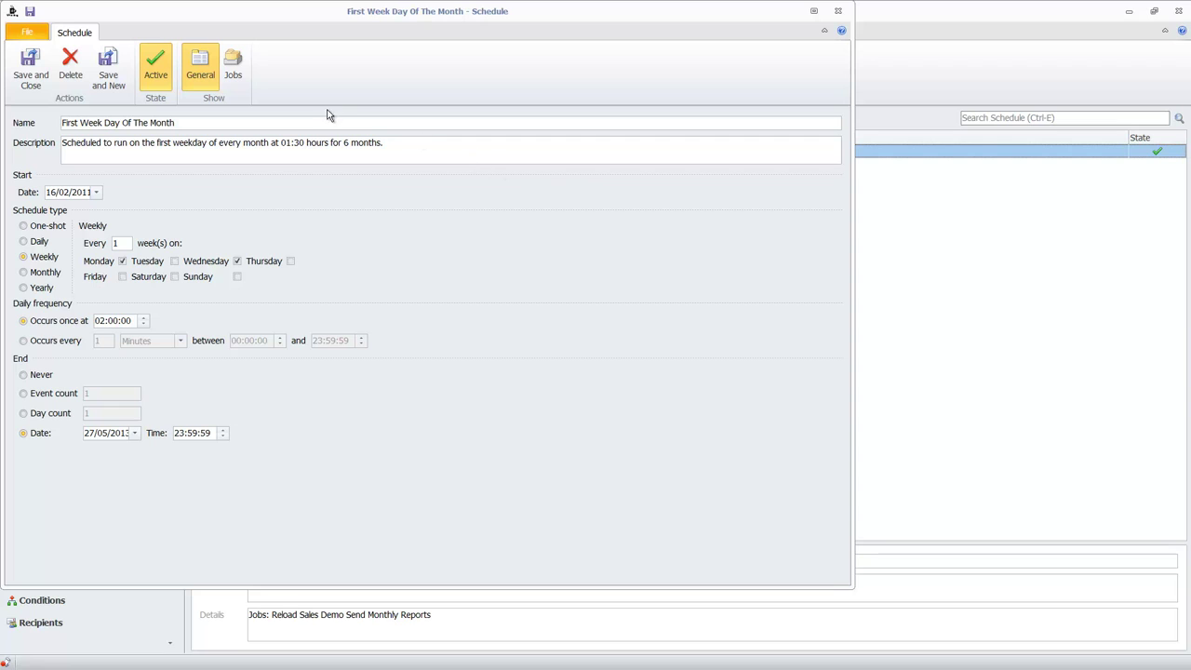
{"action": "left_click", "coordinate": [233, 63]}
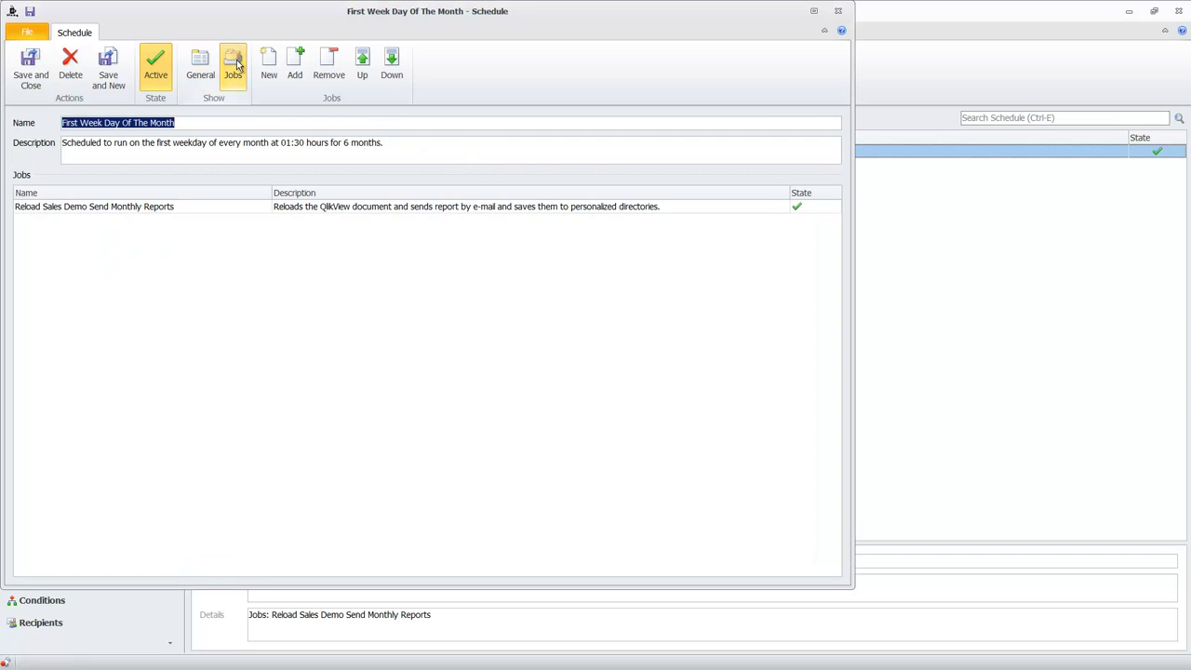
Open the Reload Sales Demo Send Monthly Reports job and review its recipient export, recipient import and report tasks
{"action": "left_click", "coordinate": [188, 209]}
{"action": "double_click", "coordinate": [187, 208]}
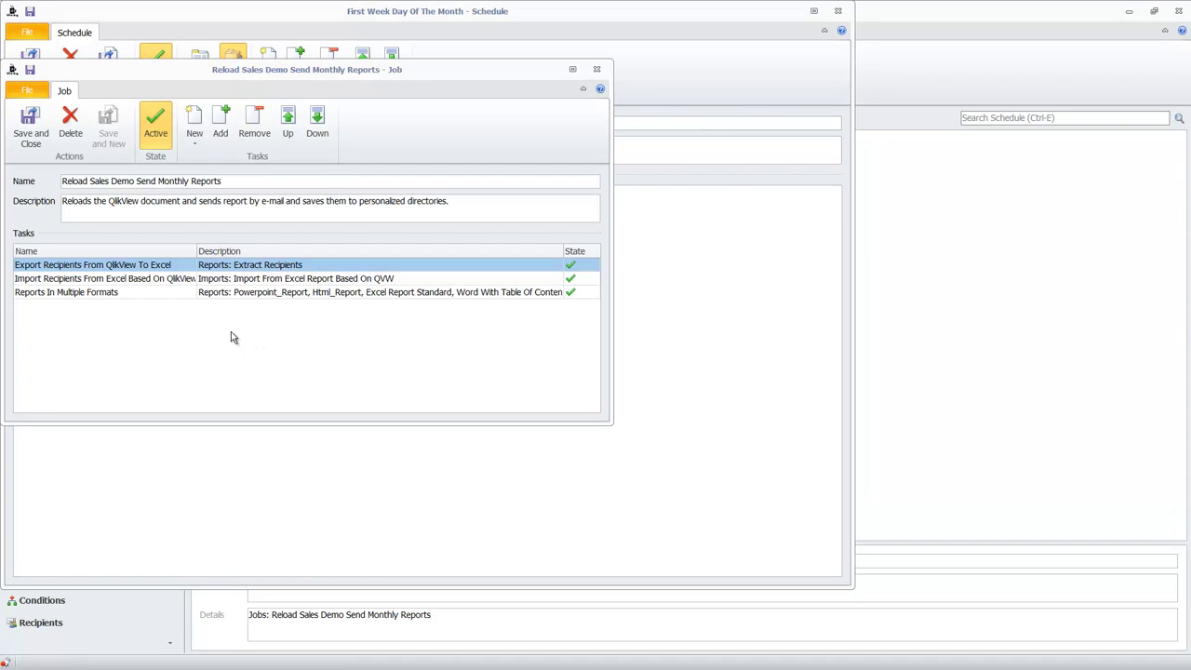
{"action": "left_click", "coordinate": [147, 268]}
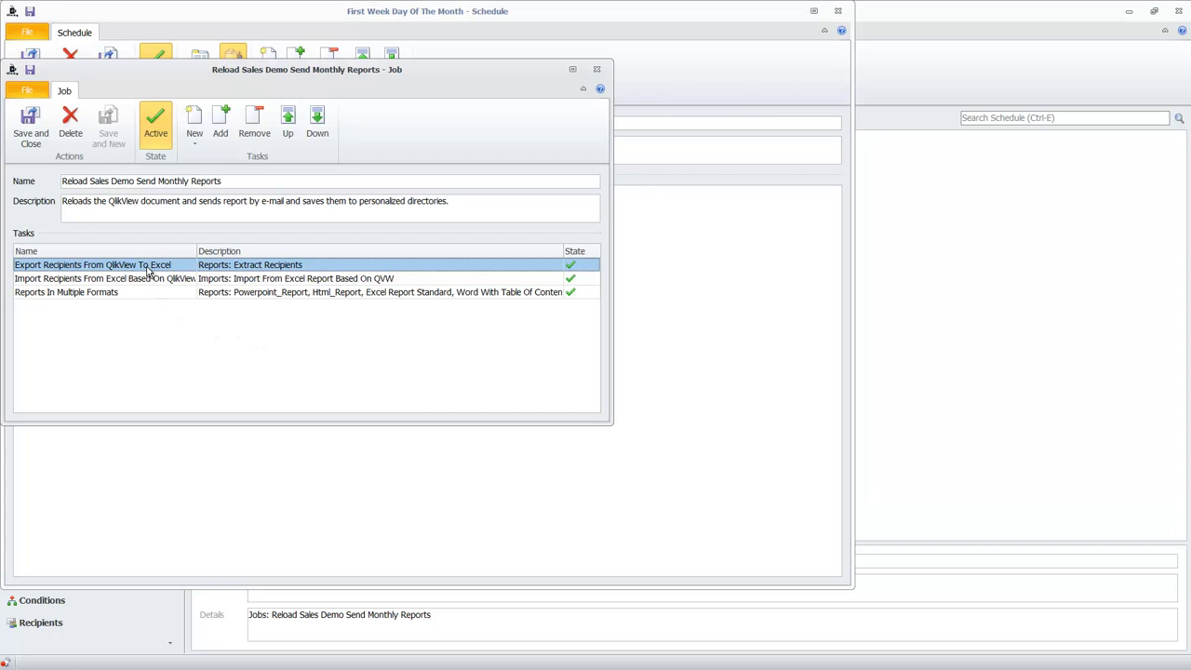
{"action": "left_click", "coordinate": [152, 279]}
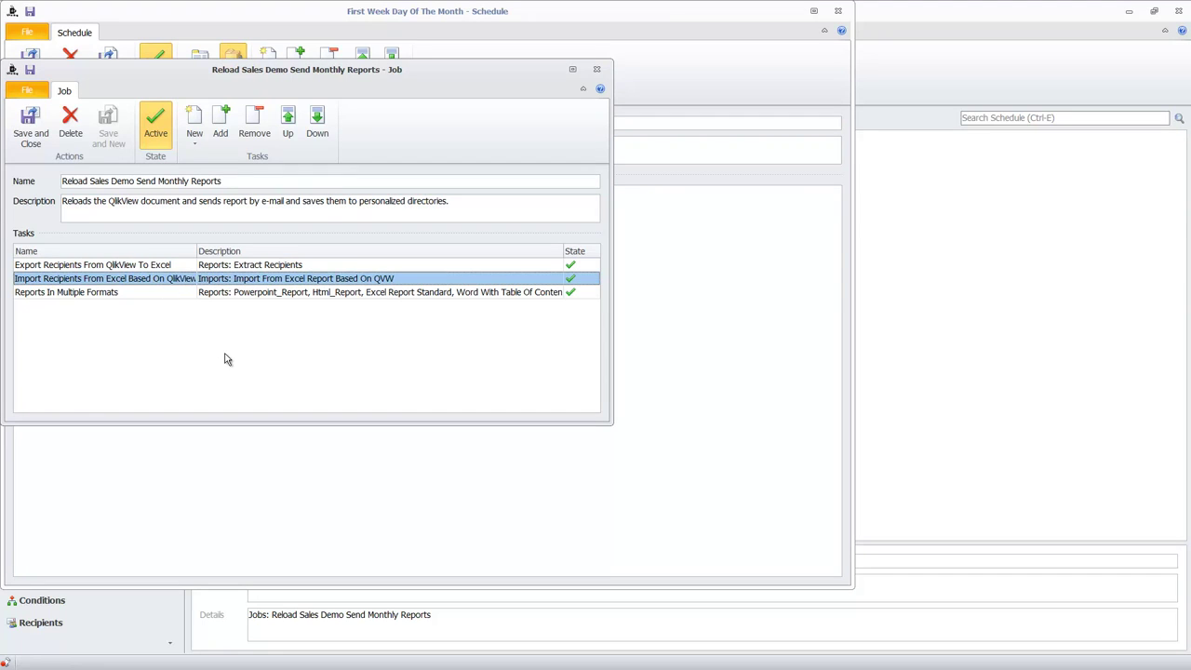
{"action": "left_click", "coordinate": [115, 292]}
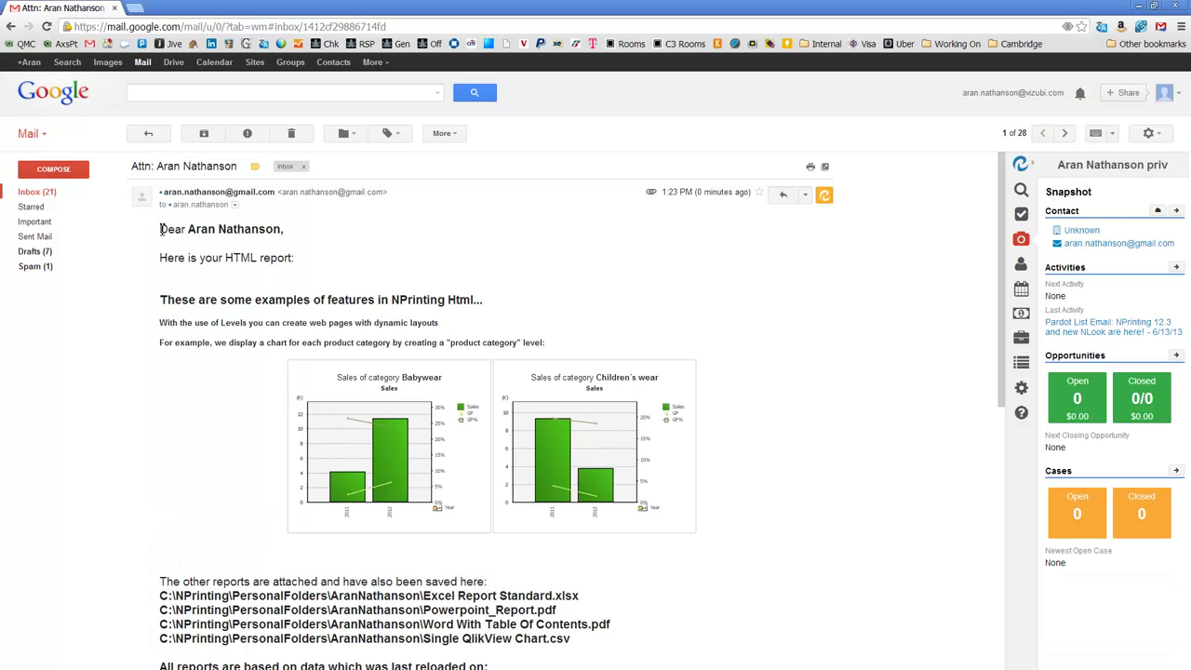
In Gmail, review the delivered message's embedded HTML report, saved file paths and attachments, and download Excel Report Standard.xlsx
{"action": "left_click_drag", "start_coordinate": [160, 229], "coordinate": [663, 480]}
{"action": "left_click", "coordinate": [207, 413]}
{"action": "left_click_drag", "start_coordinate": [159, 605], "coordinate": [572, 641]}
{"action": "scroll", "coordinate": [571, 640], "scroll_direction": "down", "scroll_amount": 5}
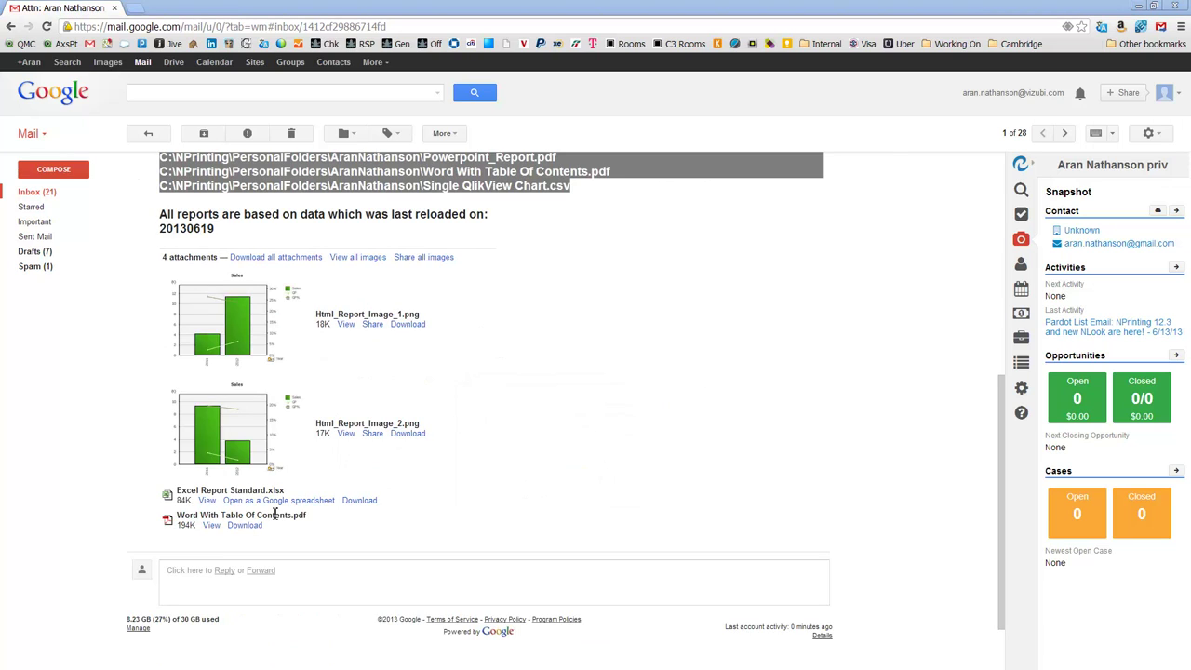
{"action": "left_click", "coordinate": [358, 500]}
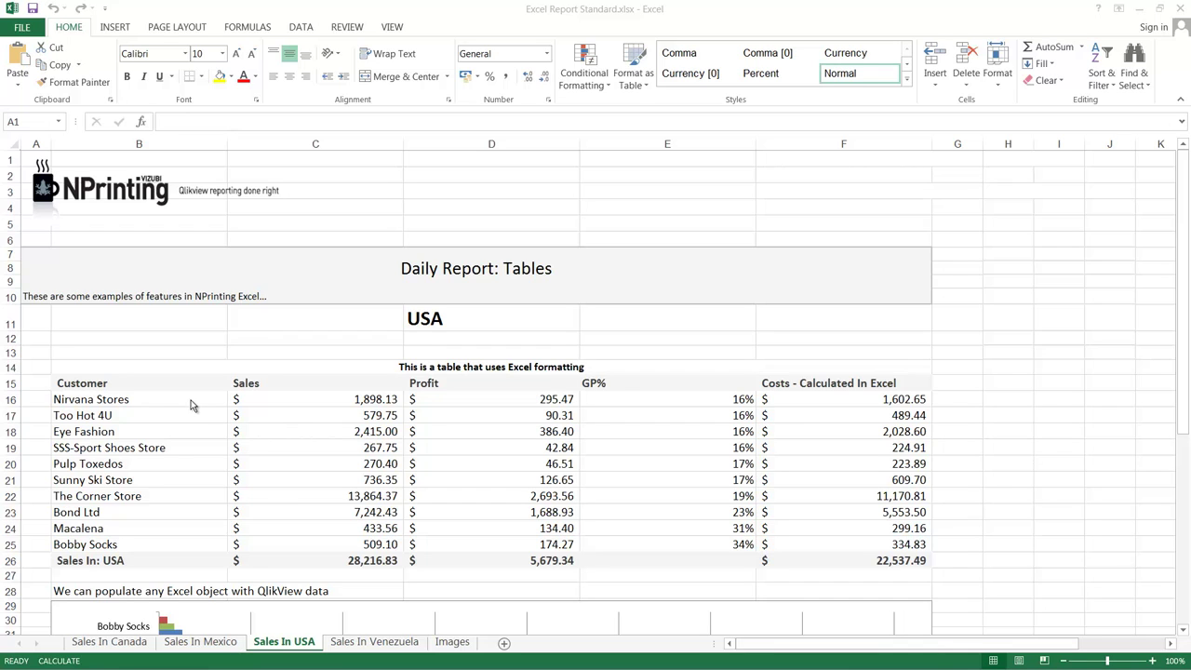
In Excel, examine the customer table on the Sales In USA sheet, including the Sales total and calculated Costs formulas
{"action": "mouse_move", "coordinate": [203, 406]}
{"action": "left_mouse_down"}
{"action": "mouse_move", "coordinate": [740, 549]}
{"action": "mouse_move", "coordinate": [693, 547]}
{"action": "left_mouse_up"}
{"action": "left_click", "coordinate": [345, 564]}
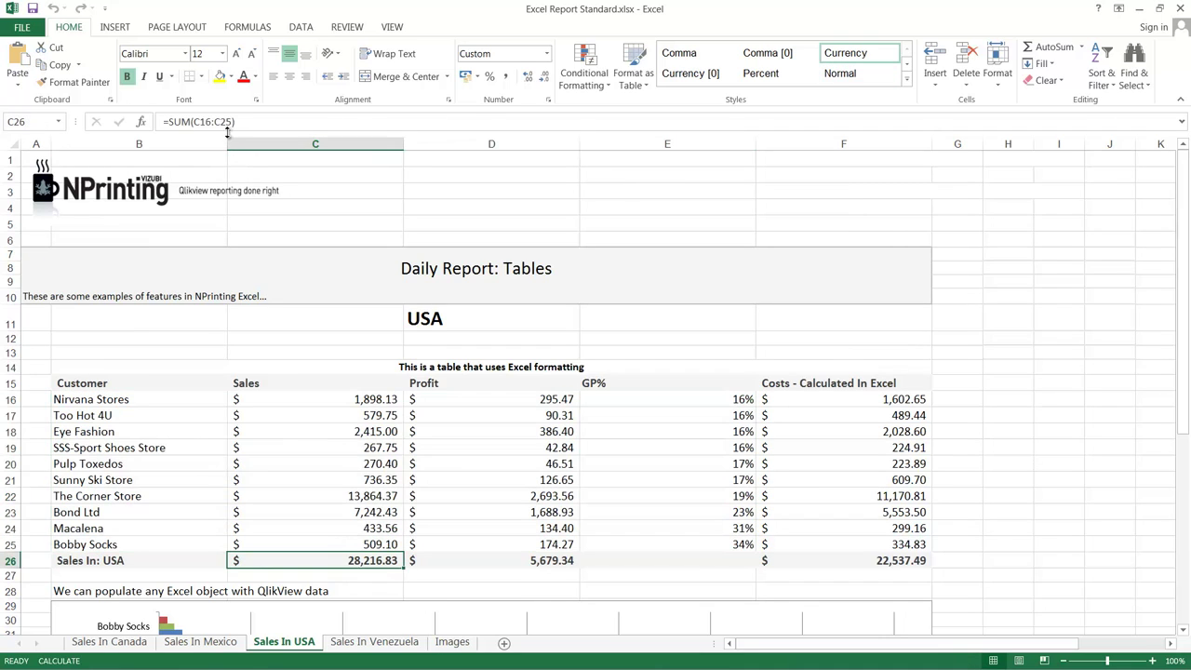
{"action": "left_click", "coordinate": [214, 126]}
{"action": "key", "text": "Escape"}
{"action": "left_click", "coordinate": [890, 399]}
{"action": "left_click", "coordinate": [882, 413]}
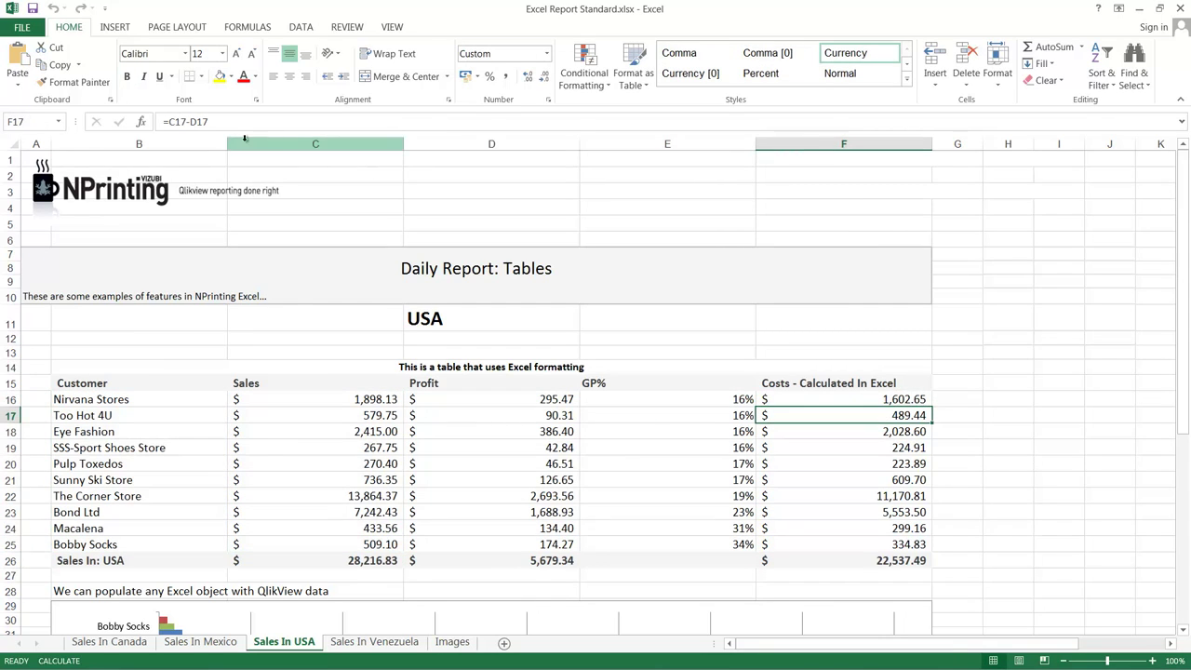
{"action": "left_click", "coordinate": [191, 122]}
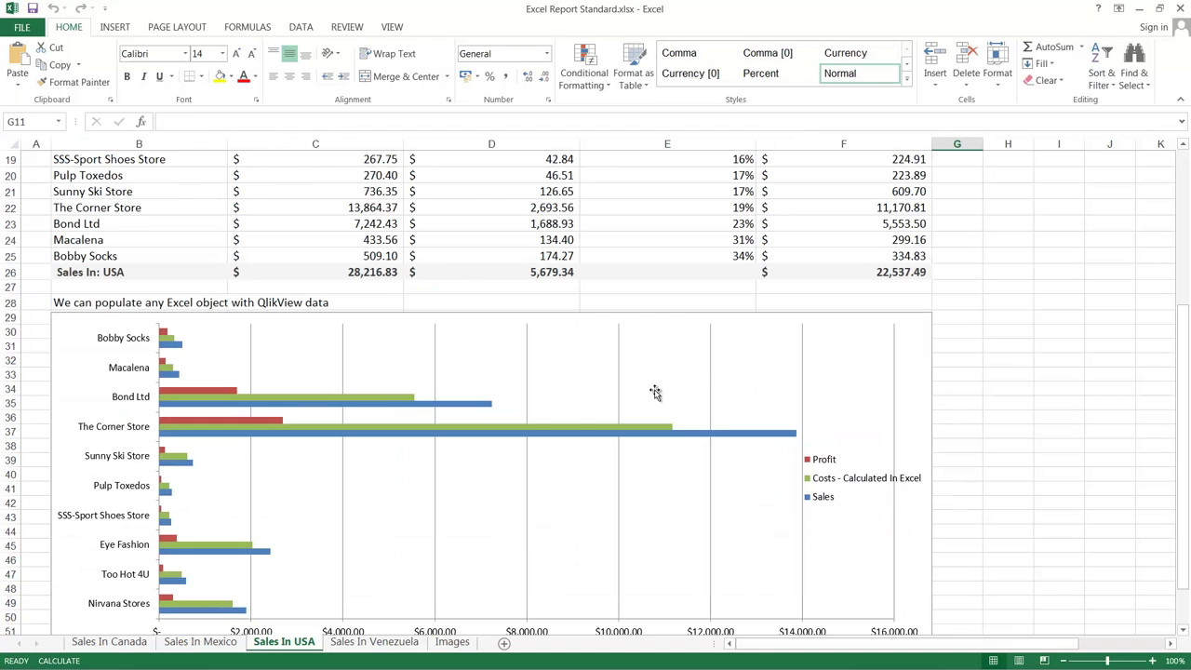
Inspect the Sales and Costs series of the Sales In USA bar chart, and view the charts on the Images sheet
{"action": "left_click", "coordinate": [470, 406]}
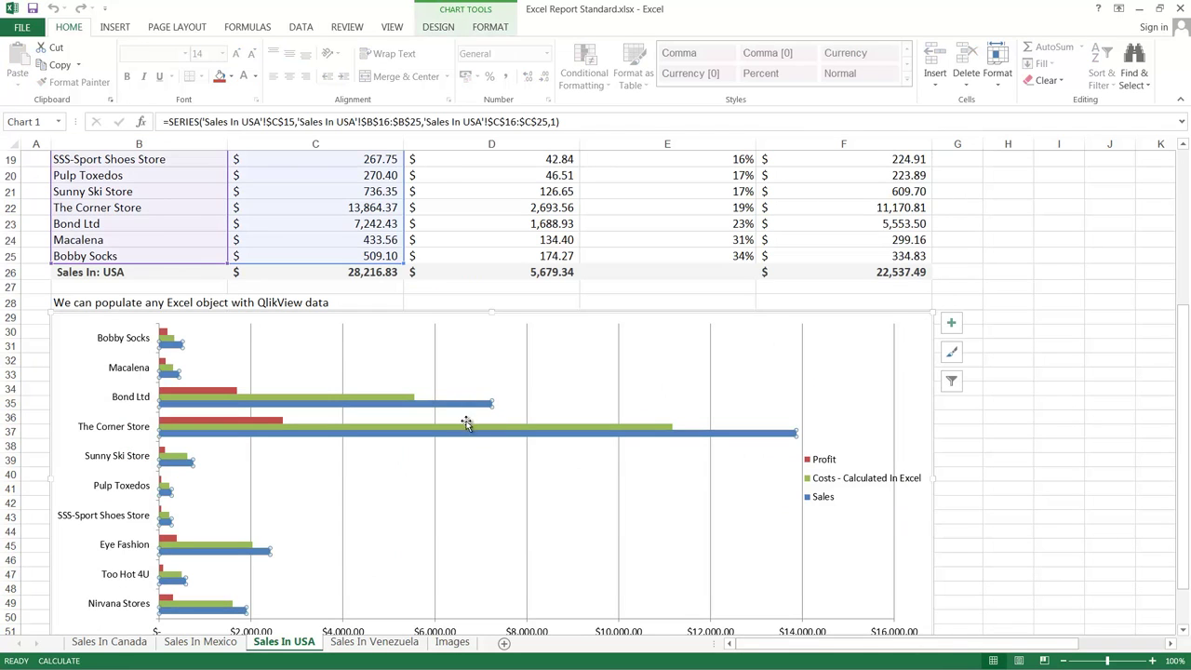
{"action": "left_click", "coordinate": [464, 426]}
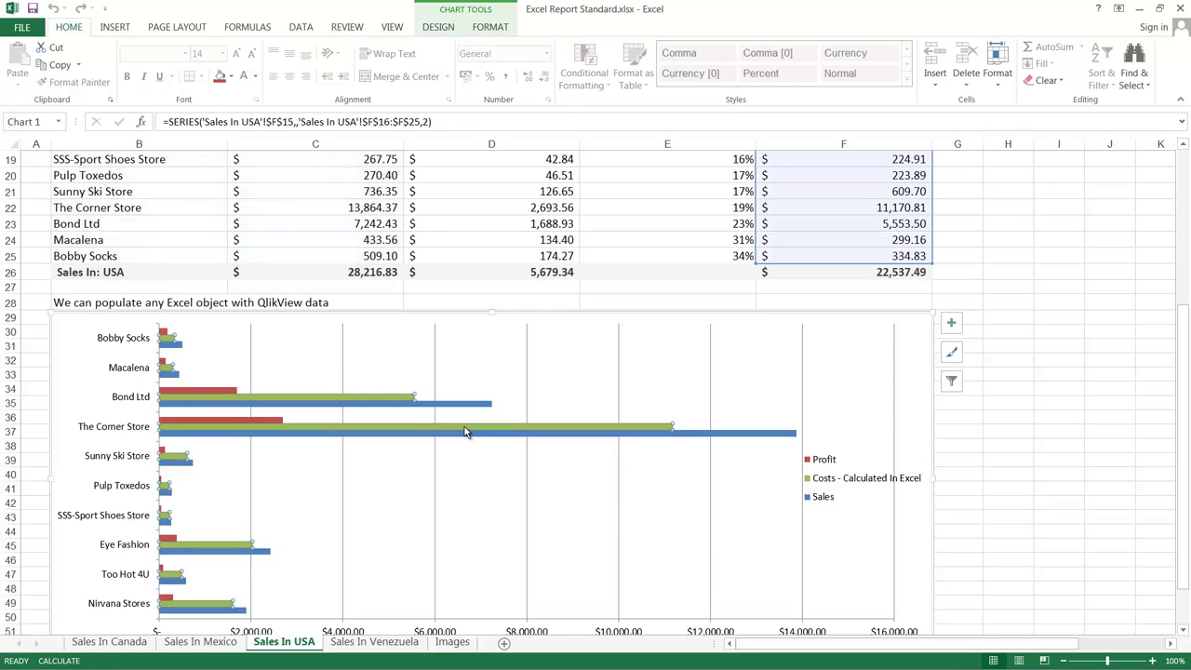
{"action": "left_click", "coordinate": [453, 643]}
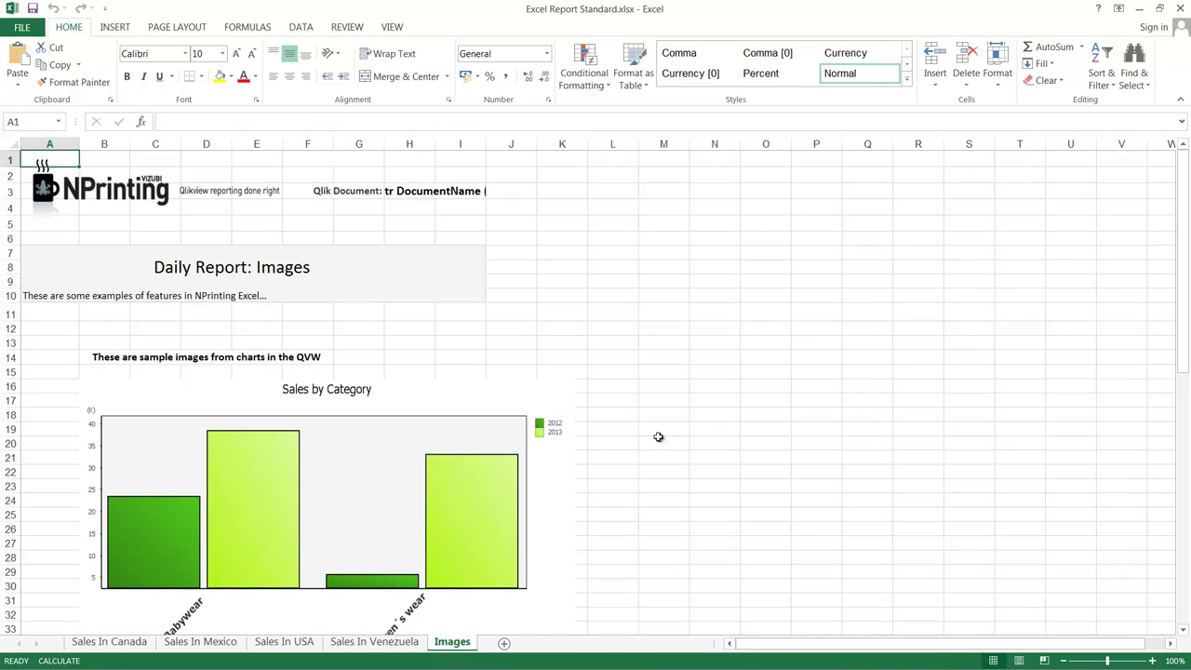
{"action": "left_click_drag", "start_coordinate": [1181, 305], "coordinate": [1164, 489]}
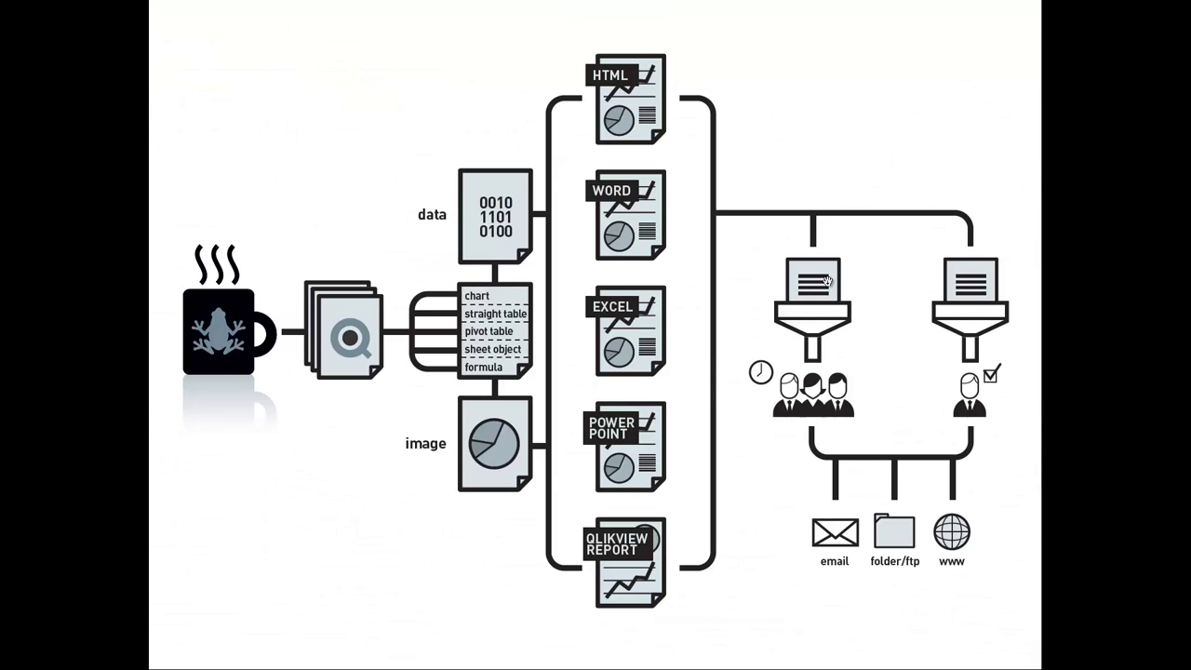